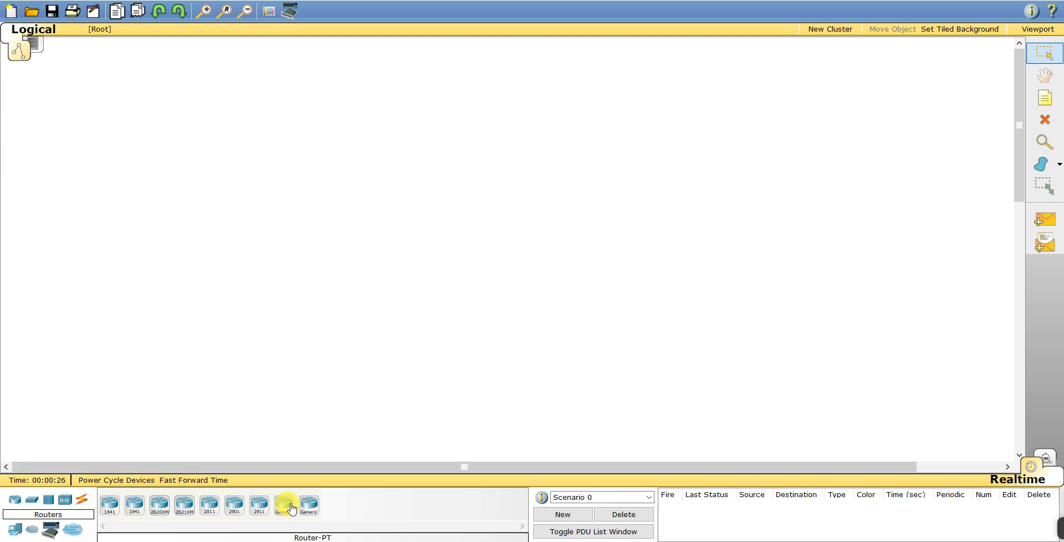
- Place two generic Router-PT devices side by side in the upper part of the workspace
click(341, 203)
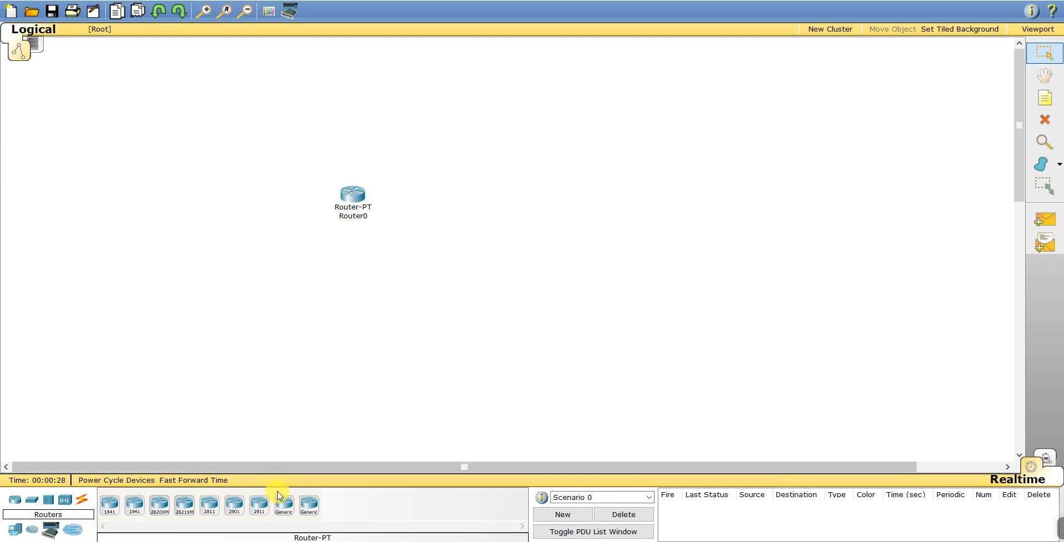
click(291, 505)
click(476, 203)
drag(475, 206, 477, 192)
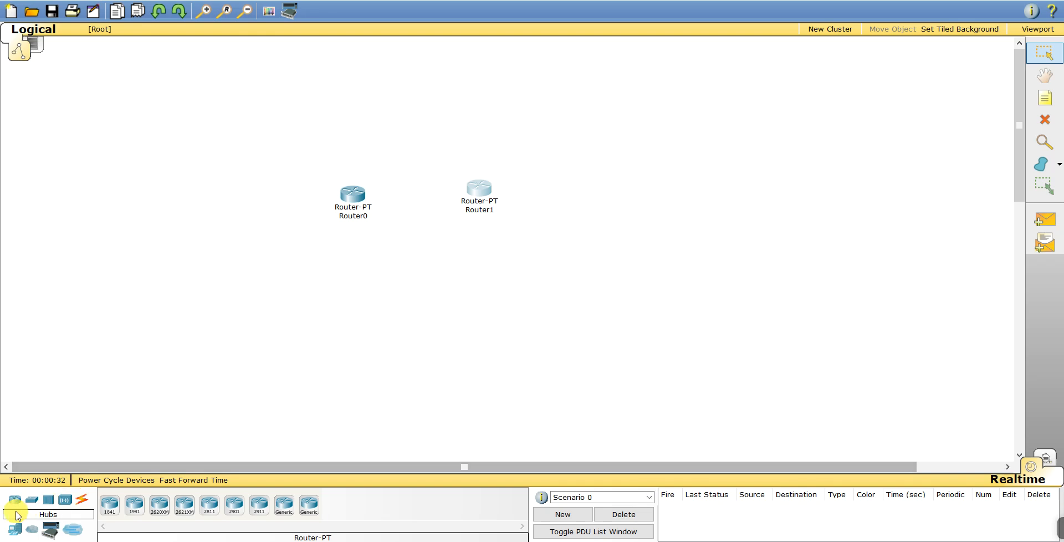
- Add two generic Switch-PT devices, one below each router
click(32, 501)
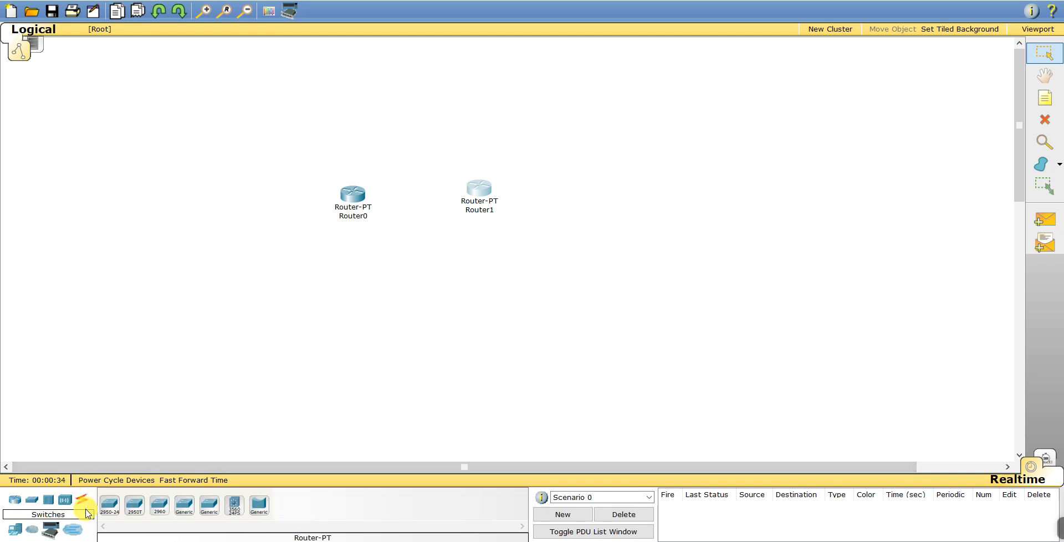
click(185, 505)
click(364, 310)
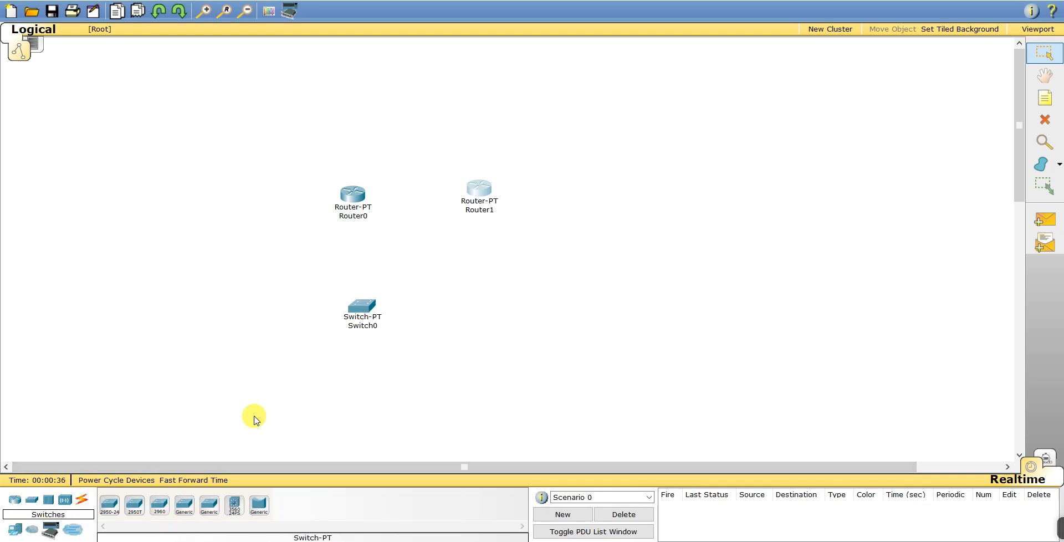
click(184, 506)
click(488, 295)
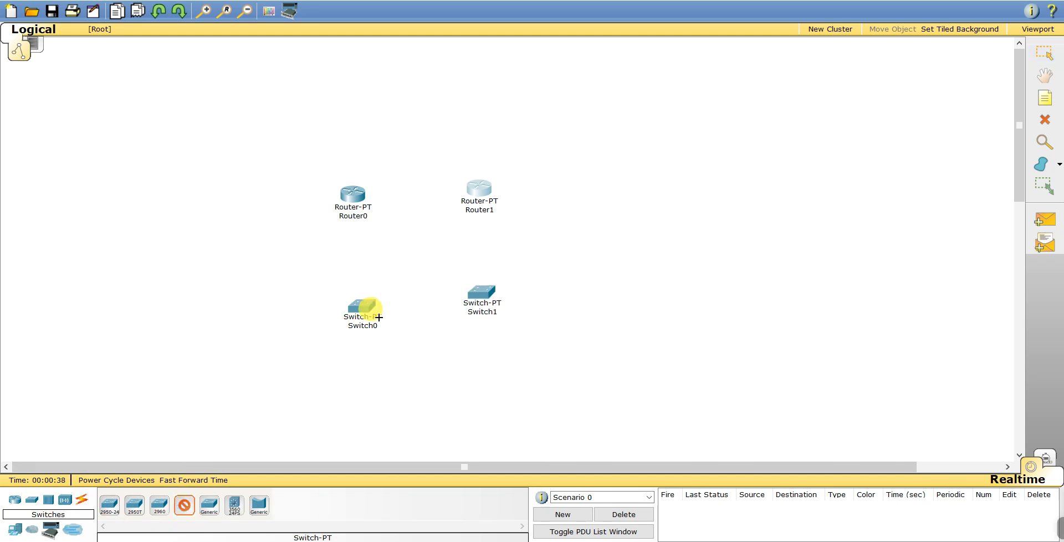
click(382, 324)
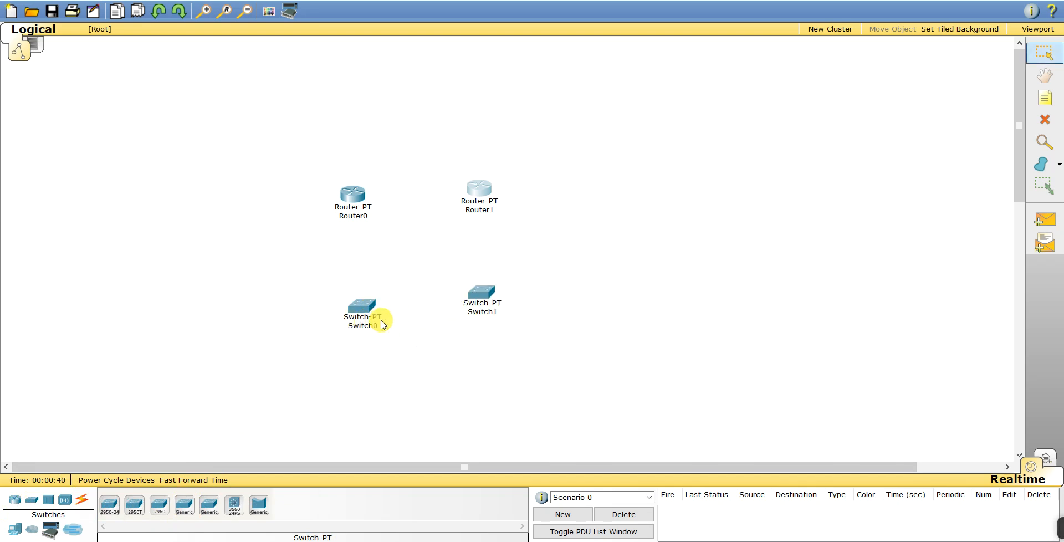
- Add two generic PC-PT end devices, one below each switch
click(15, 529)
click(114, 505)
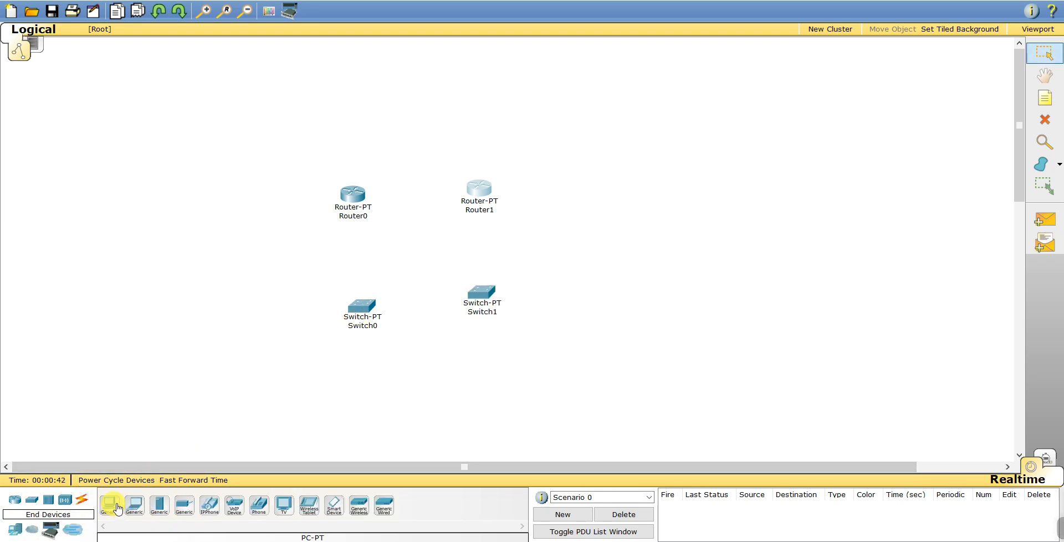
click(356, 399)
click(109, 506)
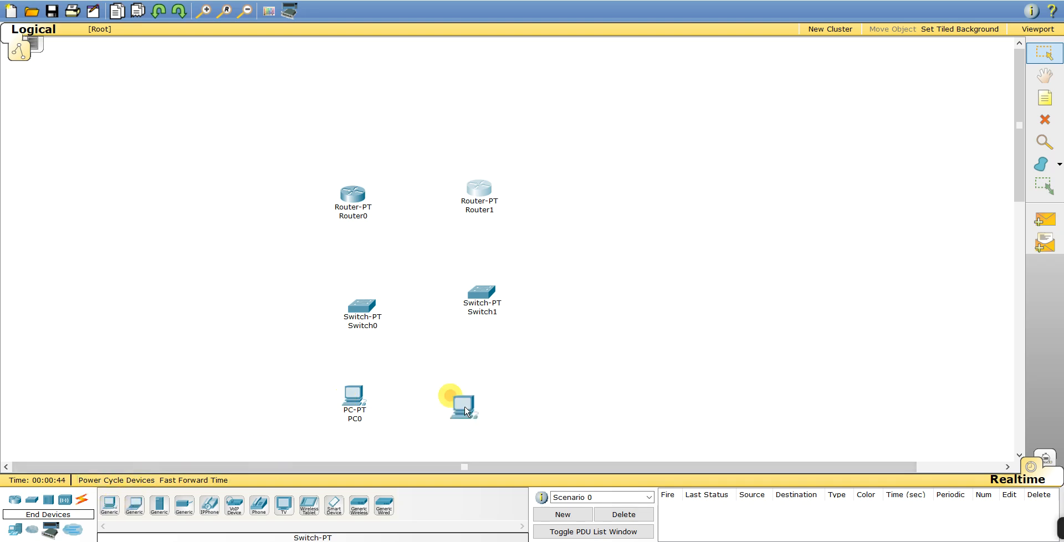
click(499, 395)
- Reposition the routers, the switches and PC0 to line the devices up in two vertical columns
drag(482, 288, 495, 288)
drag(488, 208, 506, 204)
drag(362, 195, 355, 187)
drag(367, 303, 365, 295)
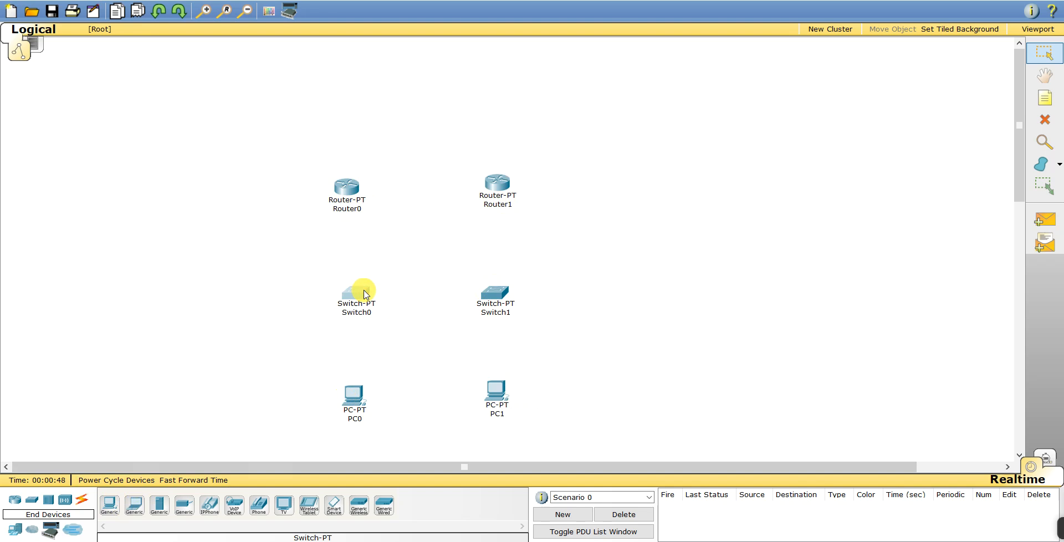
drag(352, 399, 335, 395)
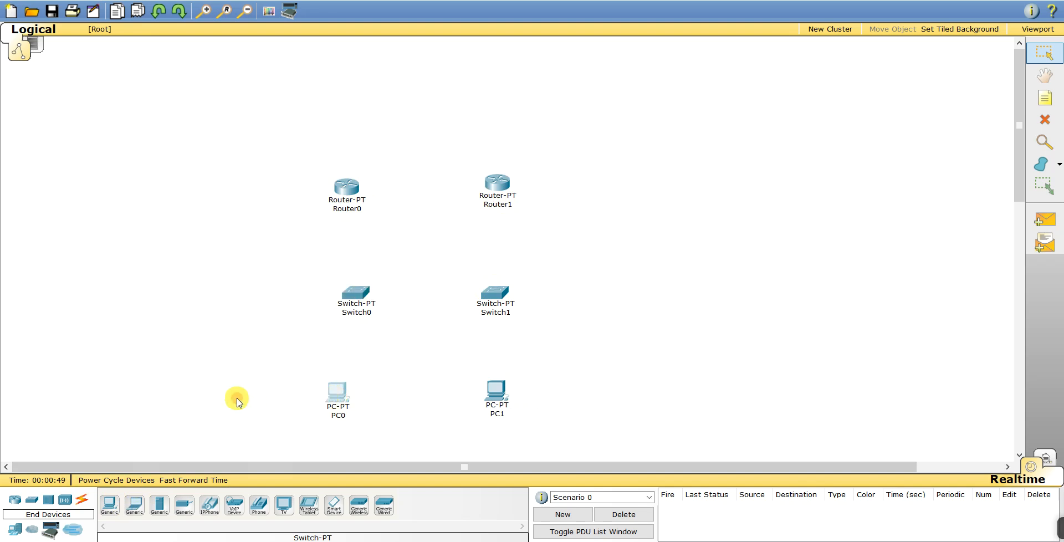
- Cable PC0 to Switch0 and Router0 to Switch0 using the automatically chosen connection type
click(93, 501)
click(110, 505)
click(336, 394)
click(355, 293)
drag(357, 293, 342, 293)
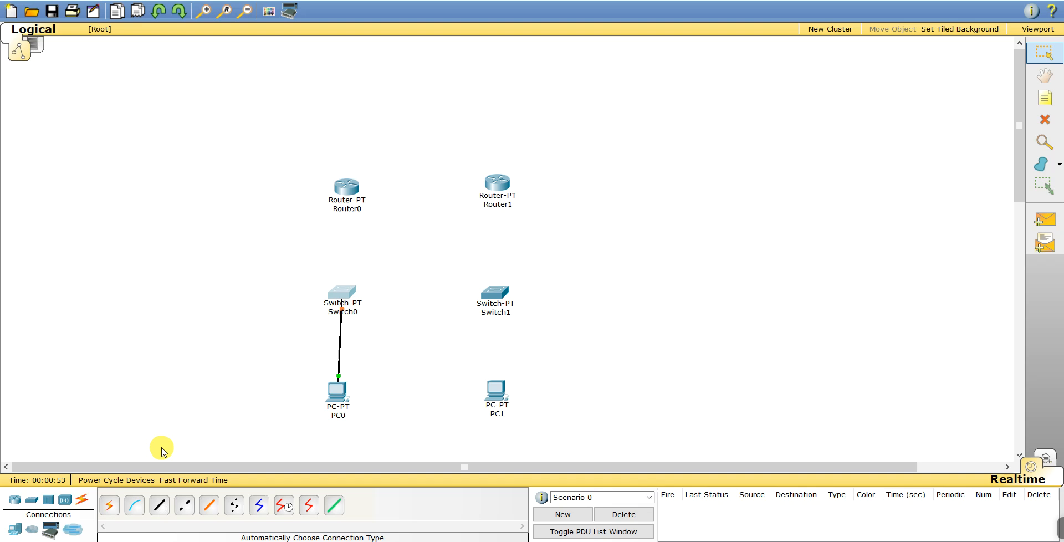
click(113, 504)
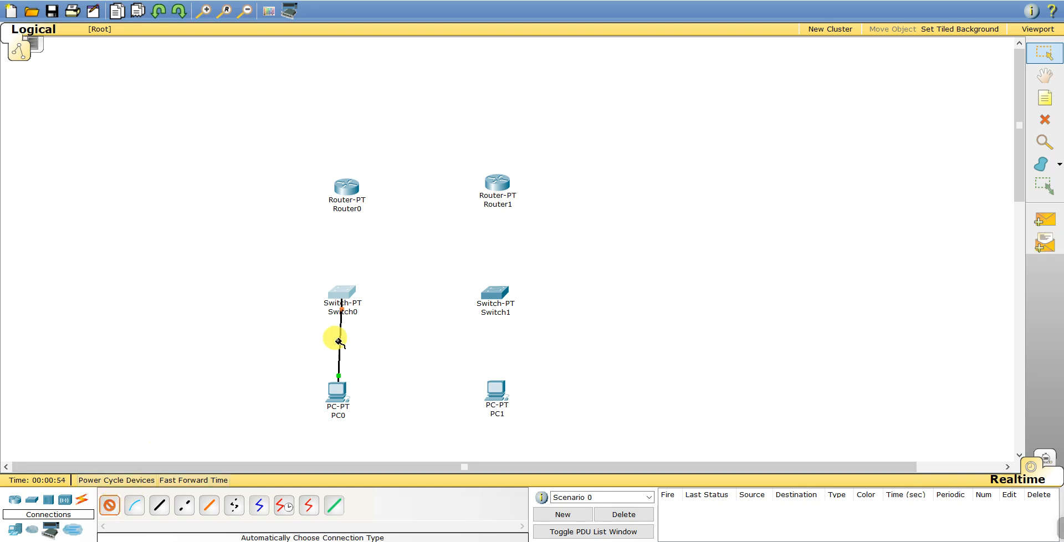
click(344, 203)
click(341, 292)
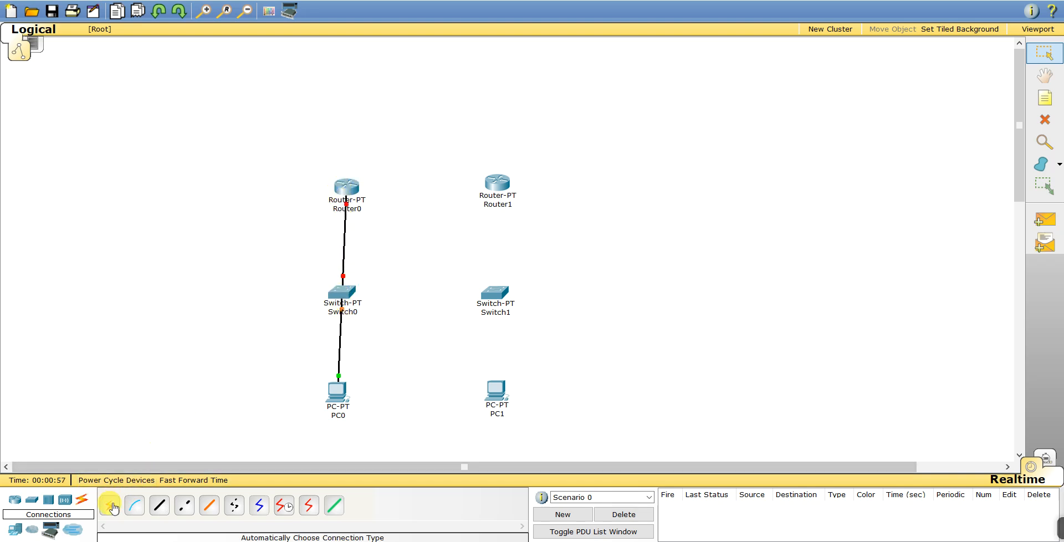
- Cable PC1 to Switch1 and Router1 to Switch1 using the automatically chosen connection type
click(498, 391)
click(497, 292)
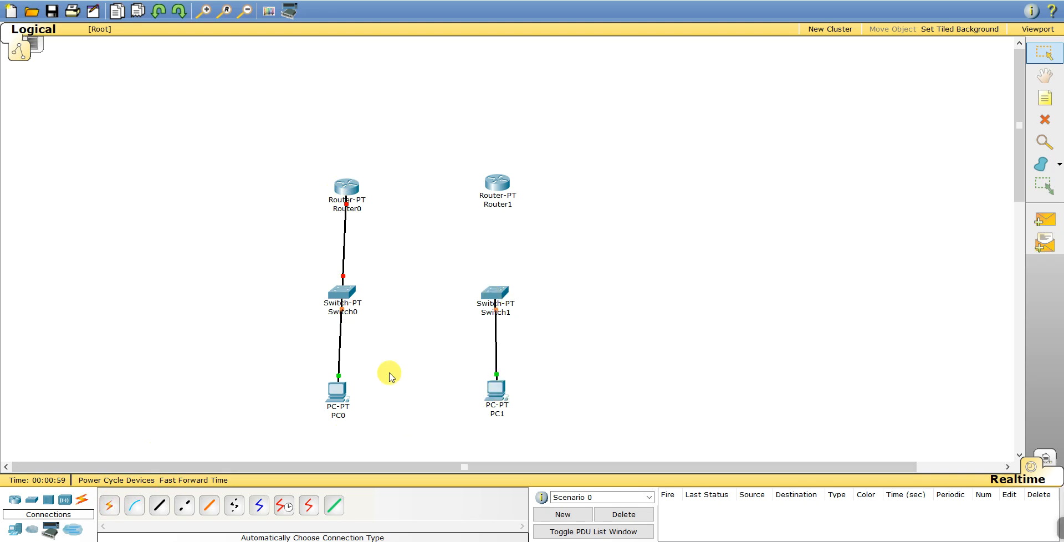
click(113, 504)
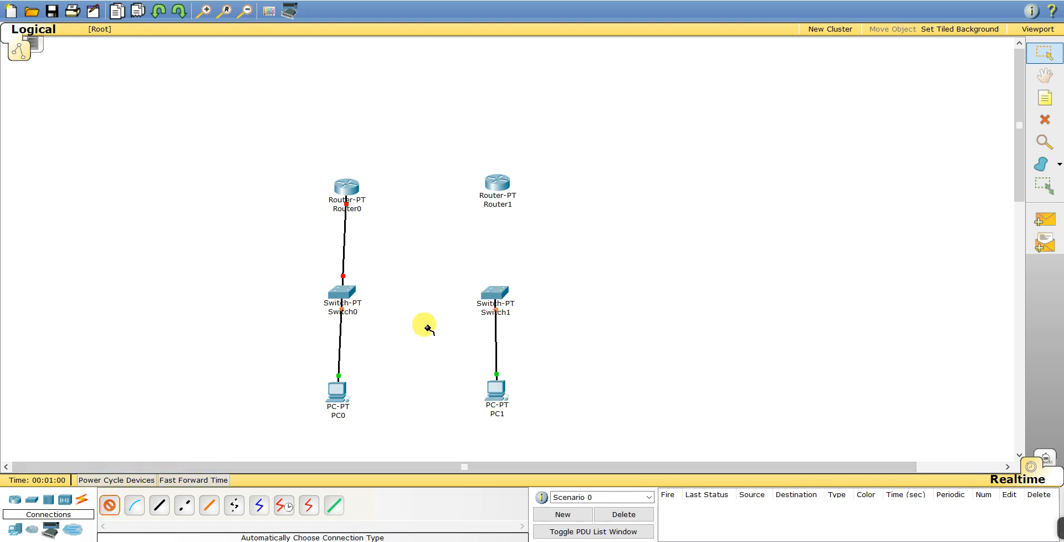
click(495, 184)
click(488, 291)
- Link Router0 to Router1 using the automatically chosen connection type
click(109, 505)
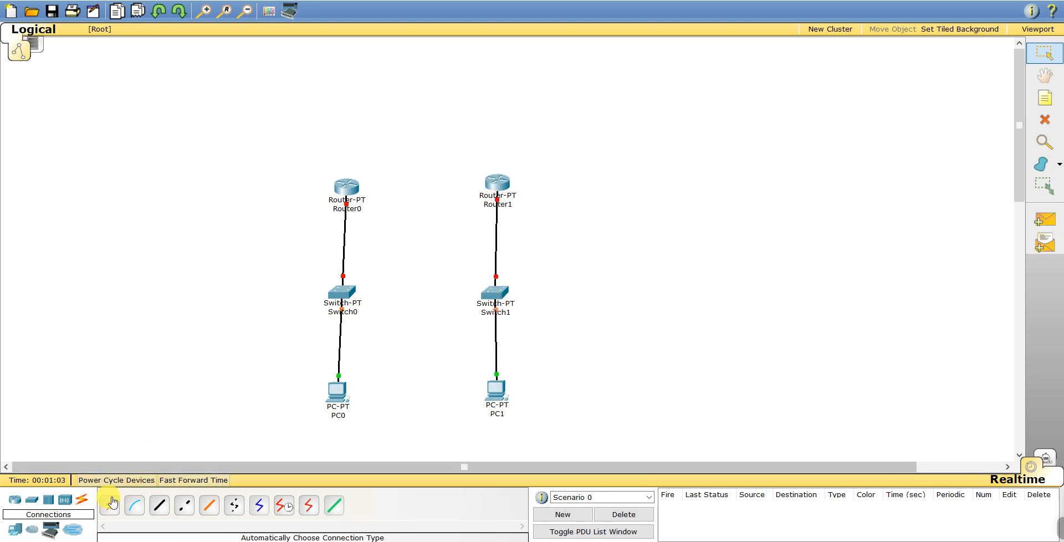
click(345, 188)
click(494, 182)
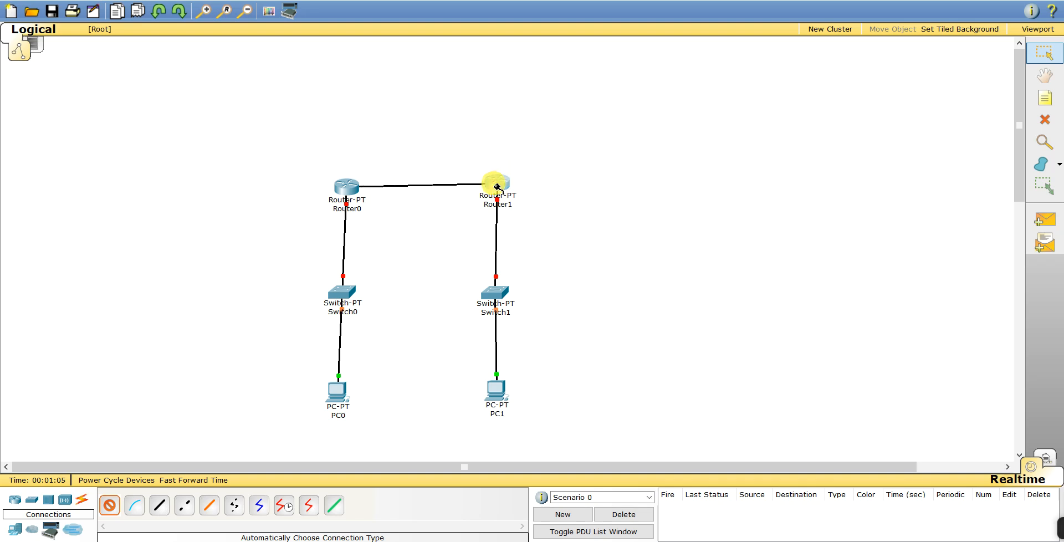
- Move both routers upward and spread the two device columns apart, keeping each router, switch and PC vertically aligned
drag(495, 189, 525, 160)
drag(360, 186, 351, 155)
click(496, 296)
drag(497, 297, 526, 298)
drag(500, 388, 529, 390)
click(351, 169)
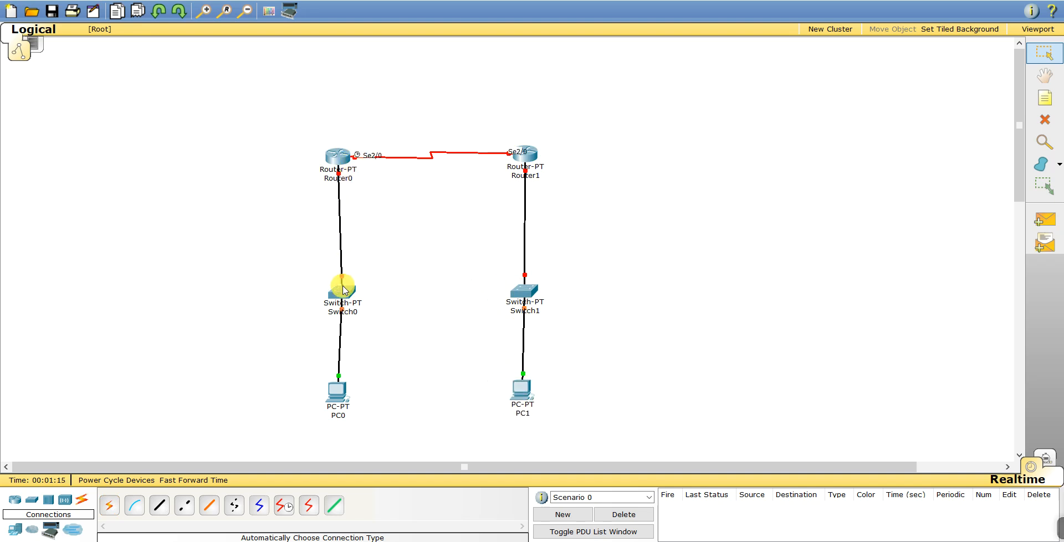
drag(342, 294, 338, 292)
- Add notes labelling the inter-router link 192.168.10.0, its Router0 end 192.168.10.1 and its Router1 end 192.168.10.2
click(1044, 98)
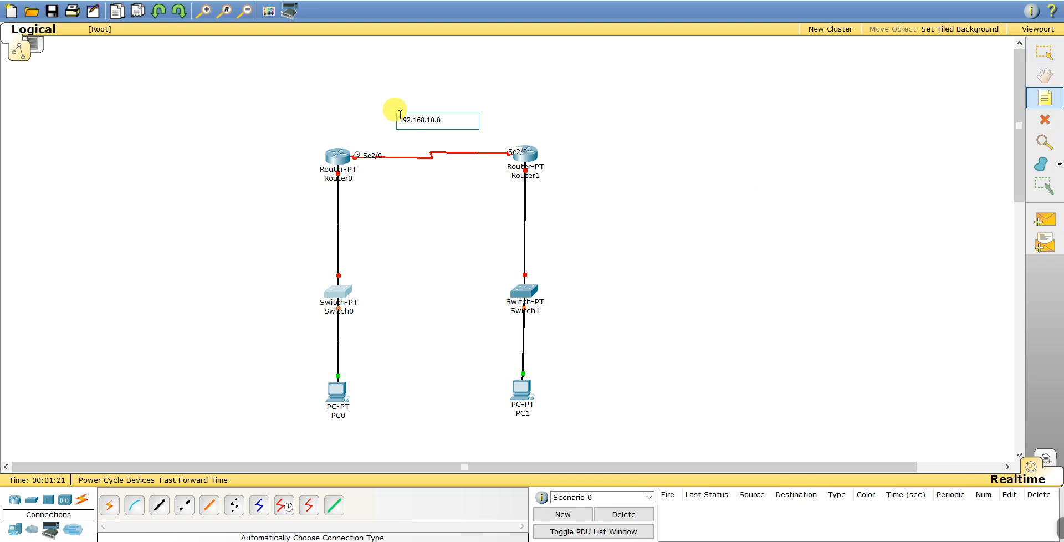
click(1048, 99)
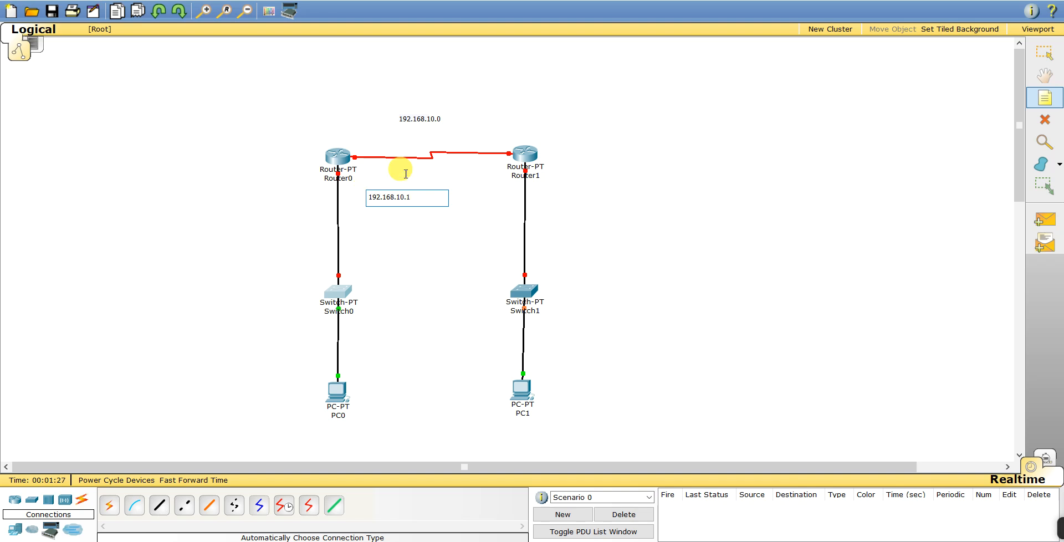
click(1057, 102)
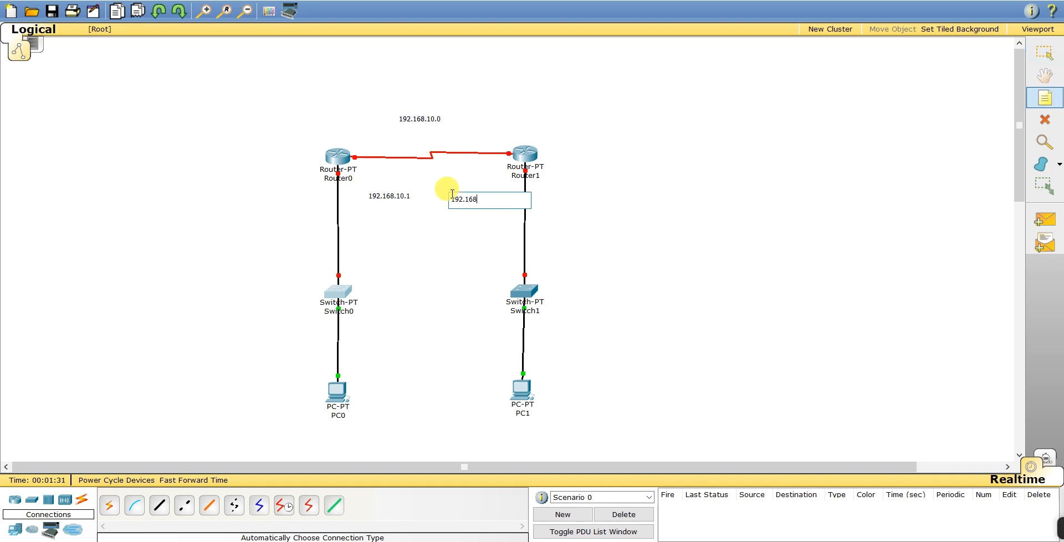
- Add the note 20.0.0.1 beside the Router1–Switch1 link and the note 20.0.0.2 near PC1
click(1044, 103)
click(556, 238)
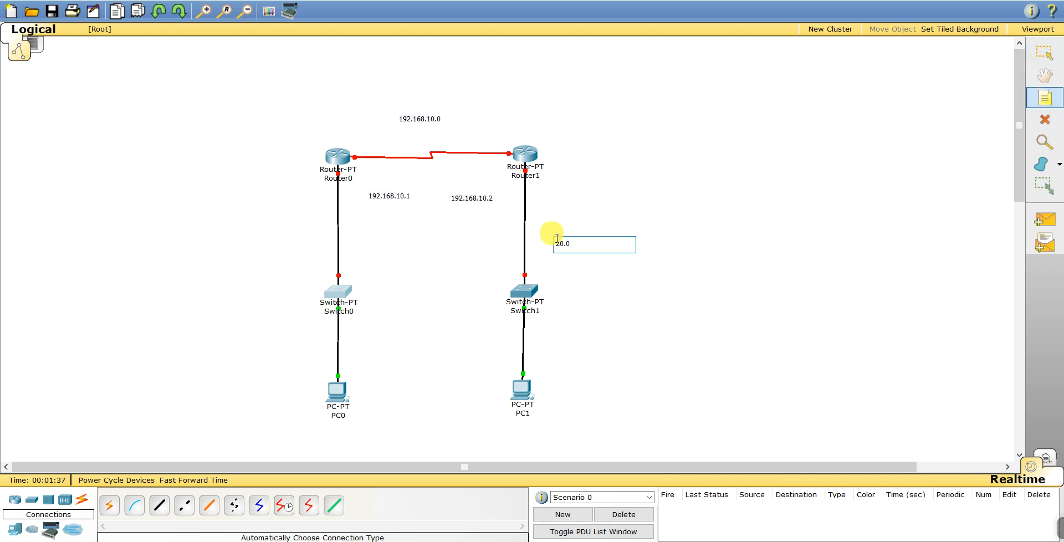
click(1044, 98)
click(548, 360)
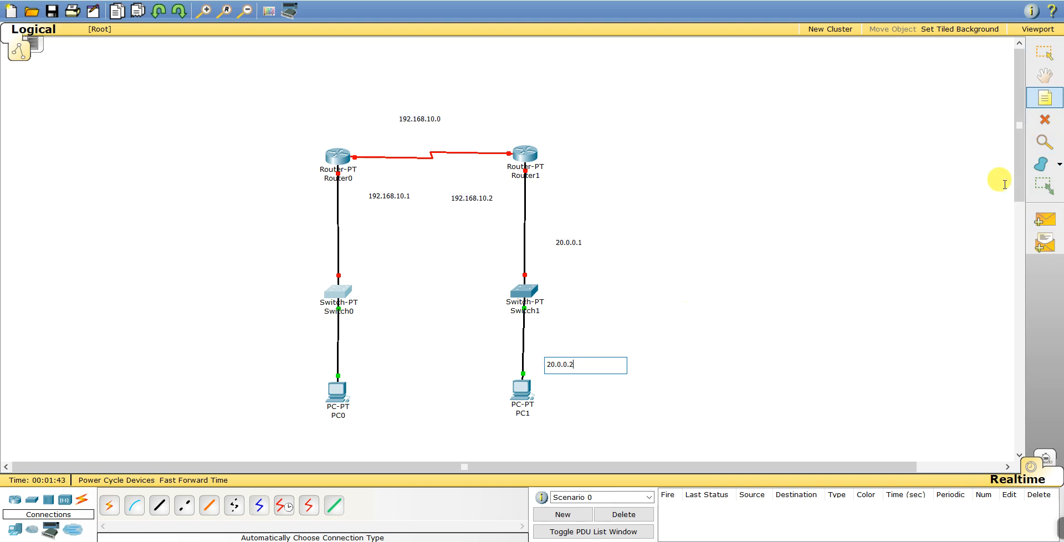
- Add the note 10.0.0.2 near PC0 and the note 10.0.0.1 beside the Router0–Switch0 link
click(1040, 102)
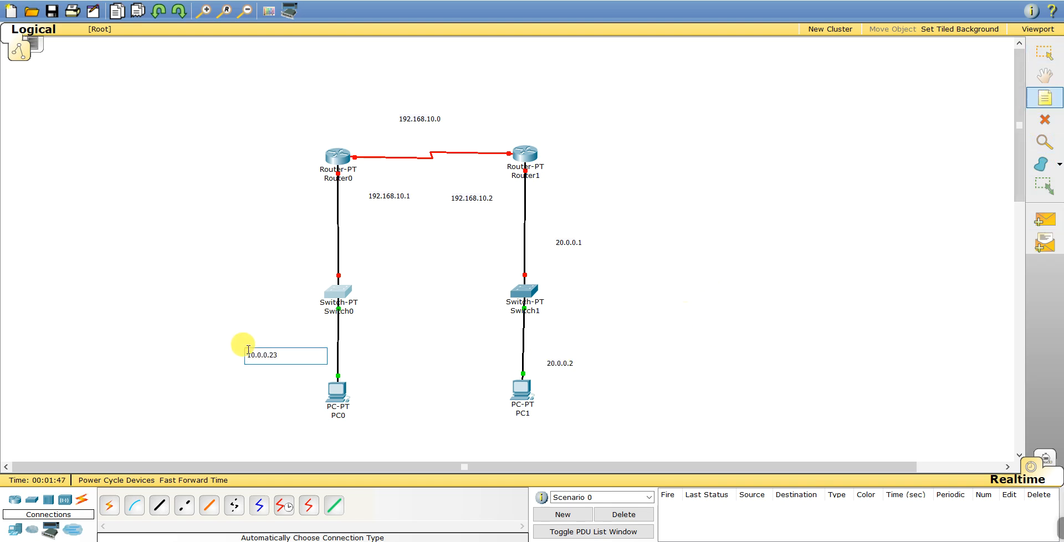
key(BackSpace)
click(1045, 98)
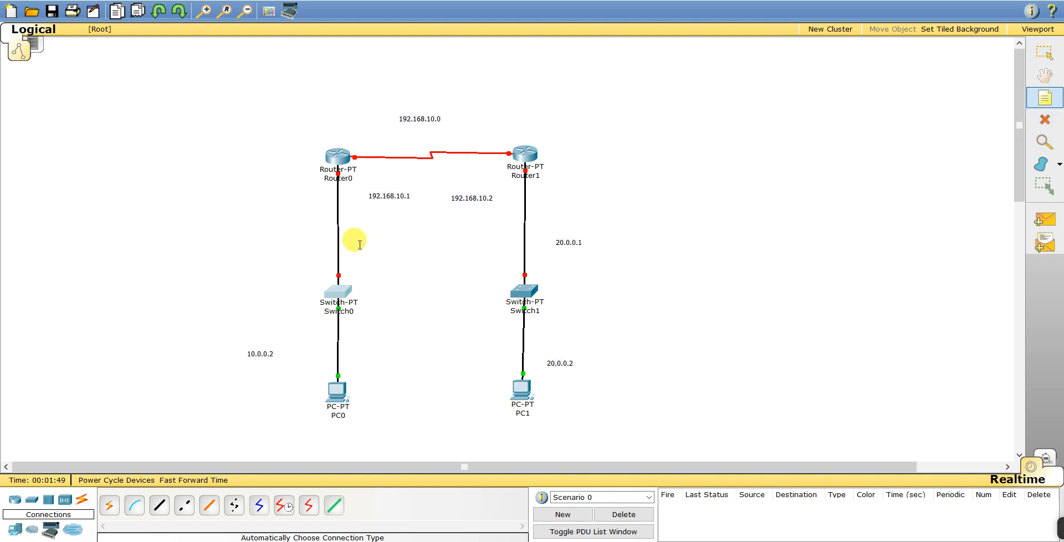
click(280, 232)
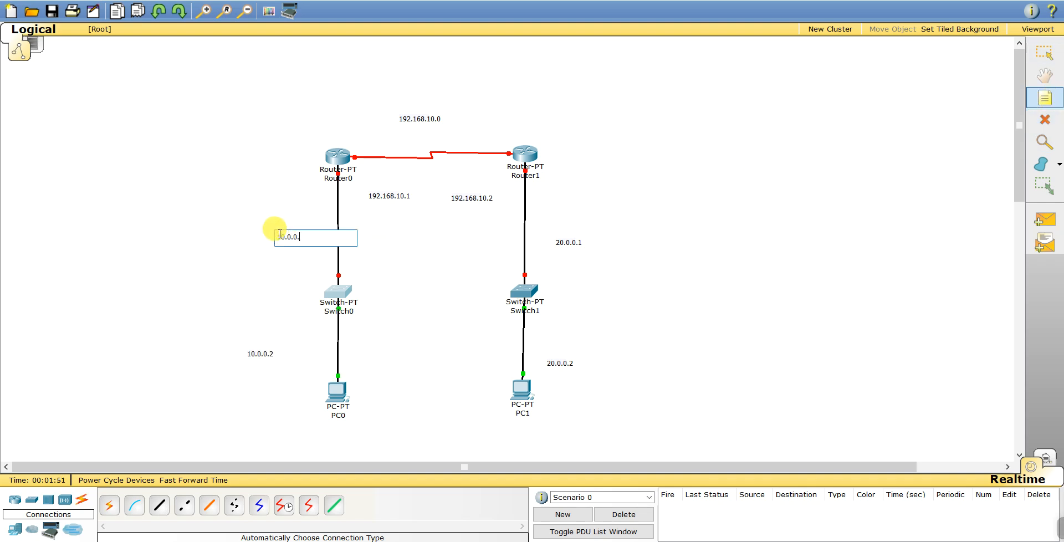
key(Escape)
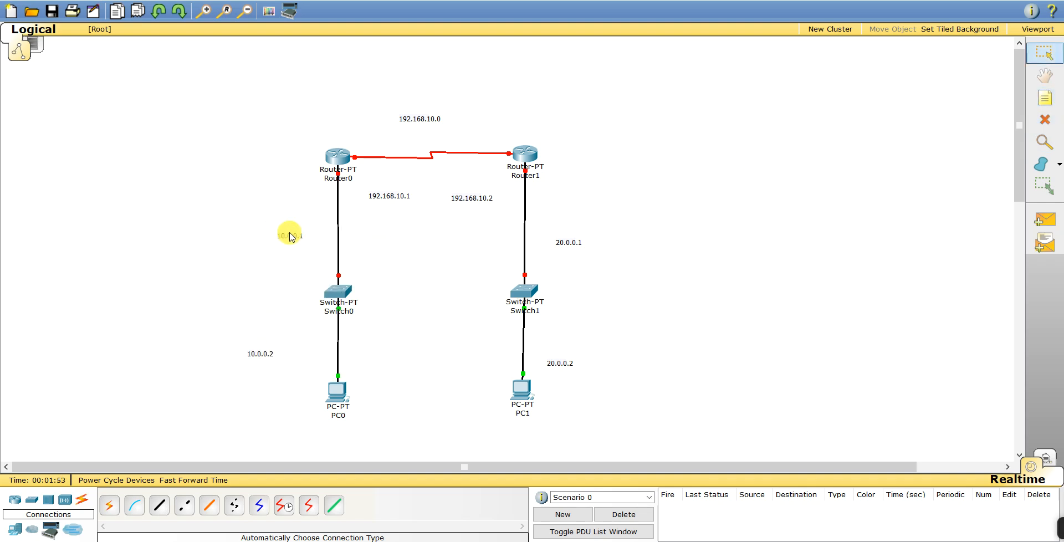
- Move the IP address notes closer to the PCs and router interfaces they describe
drag(264, 353, 302, 358)
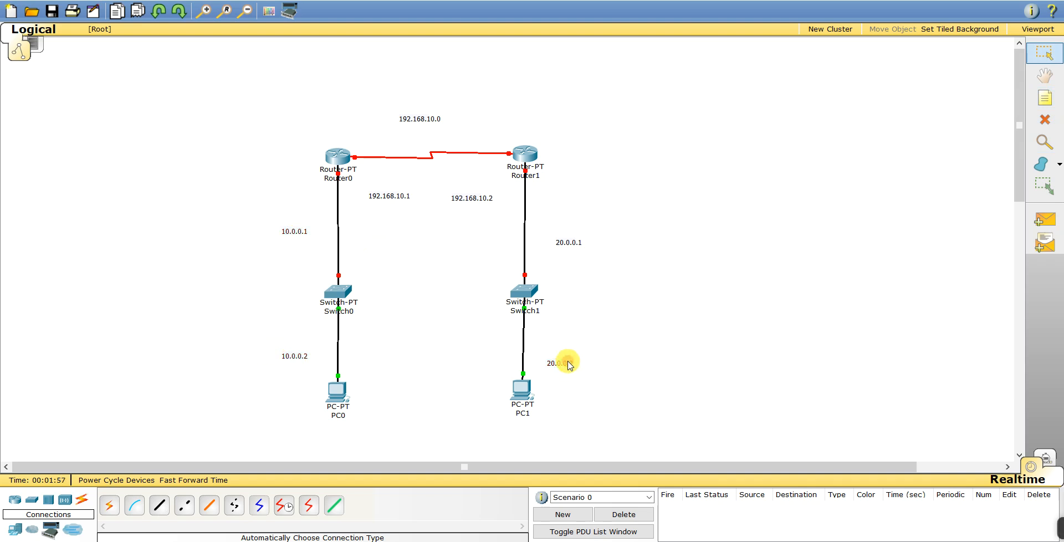
drag(560, 361, 573, 387)
click(293, 375)
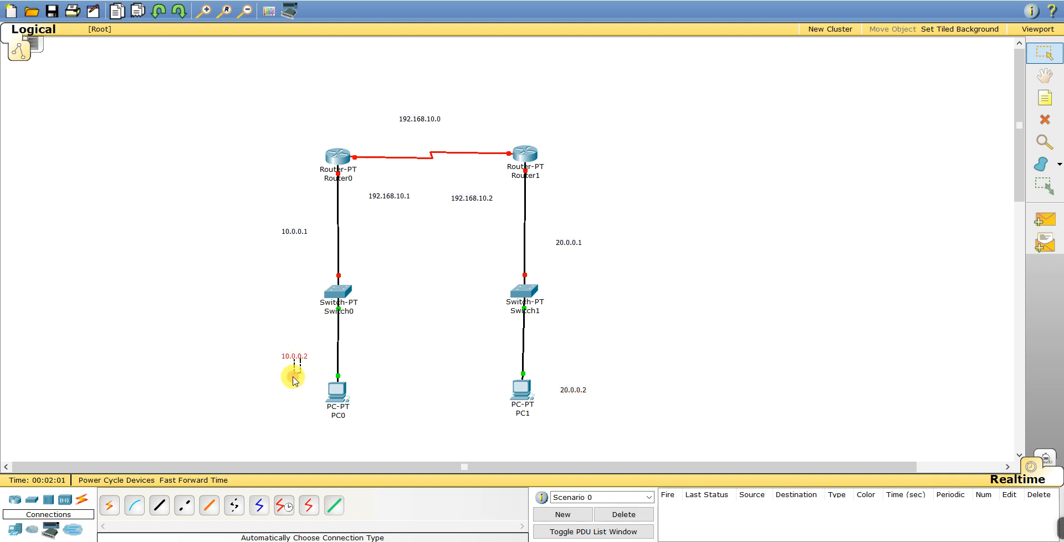
drag(303, 359, 301, 394)
click(331, 394)
drag(465, 198, 466, 189)
drag(391, 197, 387, 181)
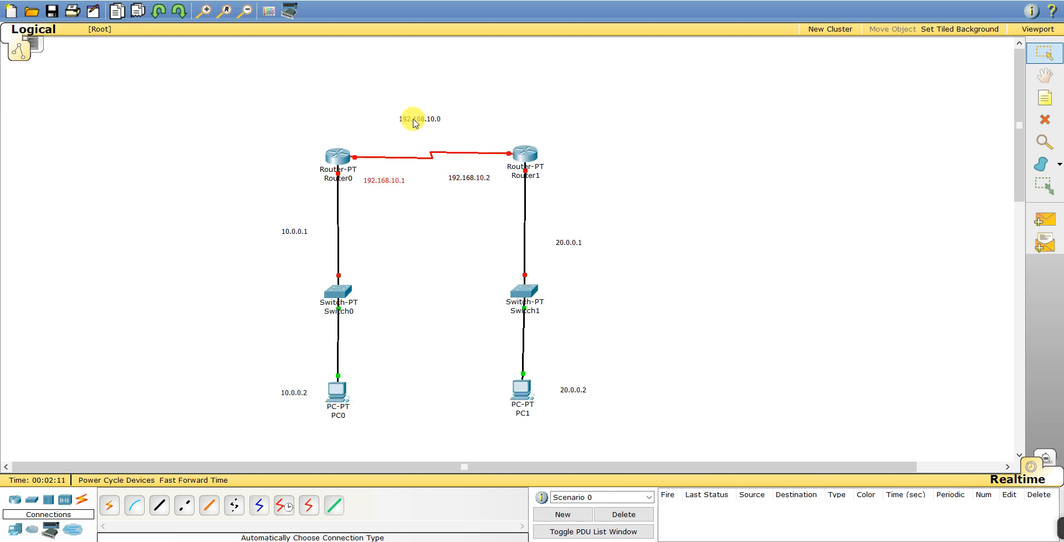
click(424, 235)
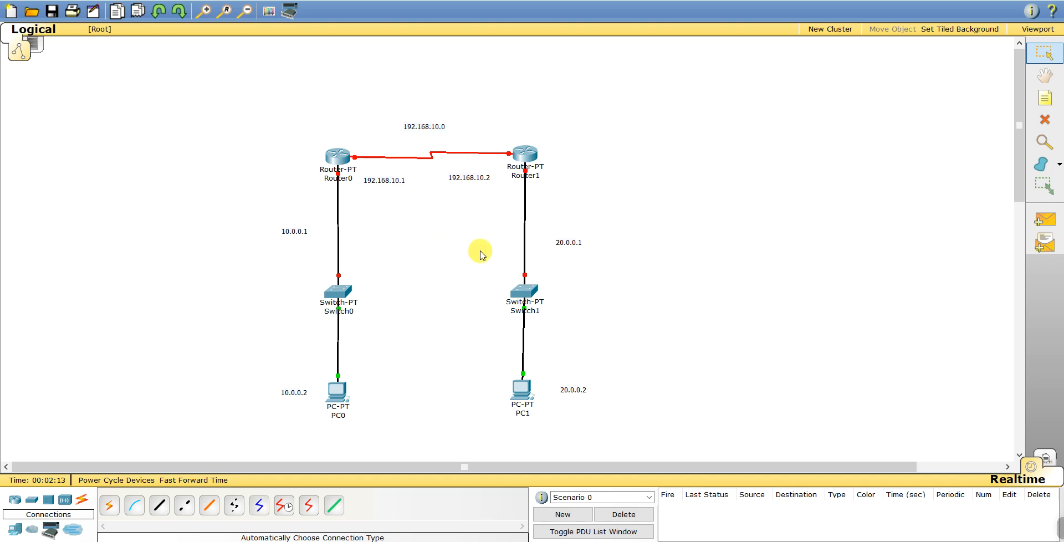
- Open the Serial2/0 interface configuration of Router0, with its window moved clear of the Router0 column
click(339, 157)
drag(463, 136, 644, 127)
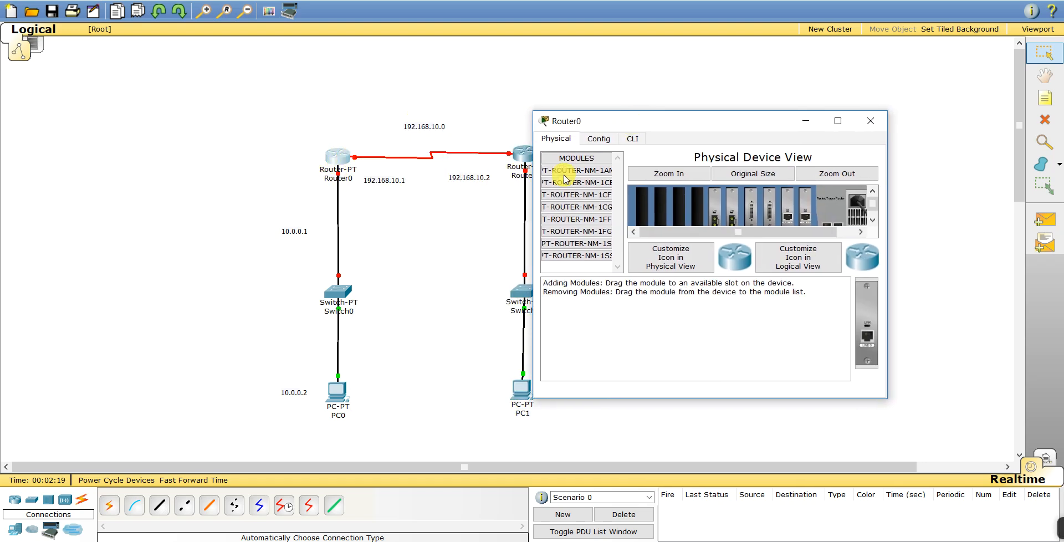
click(600, 139)
click(597, 269)
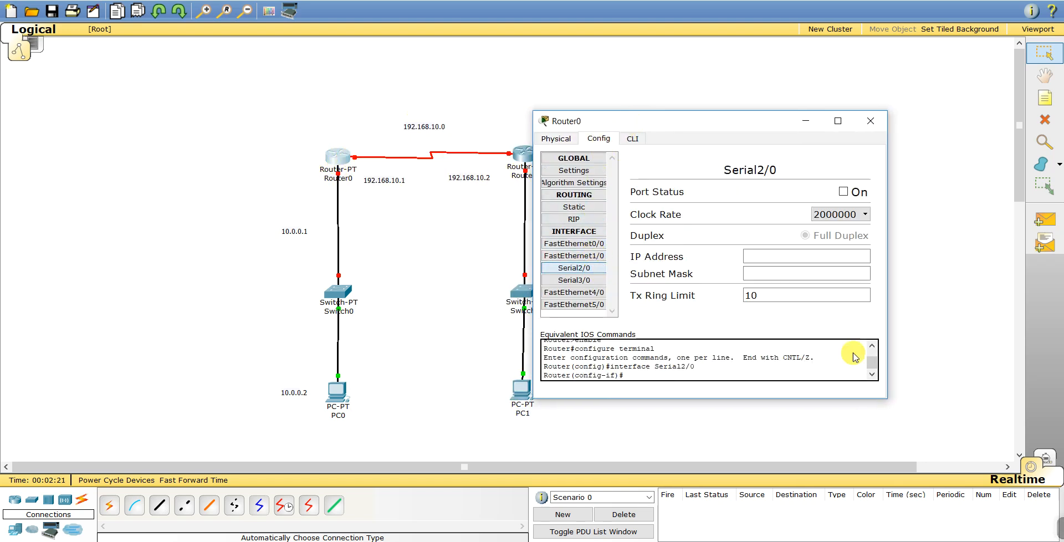
mouse_move(1026, 532)
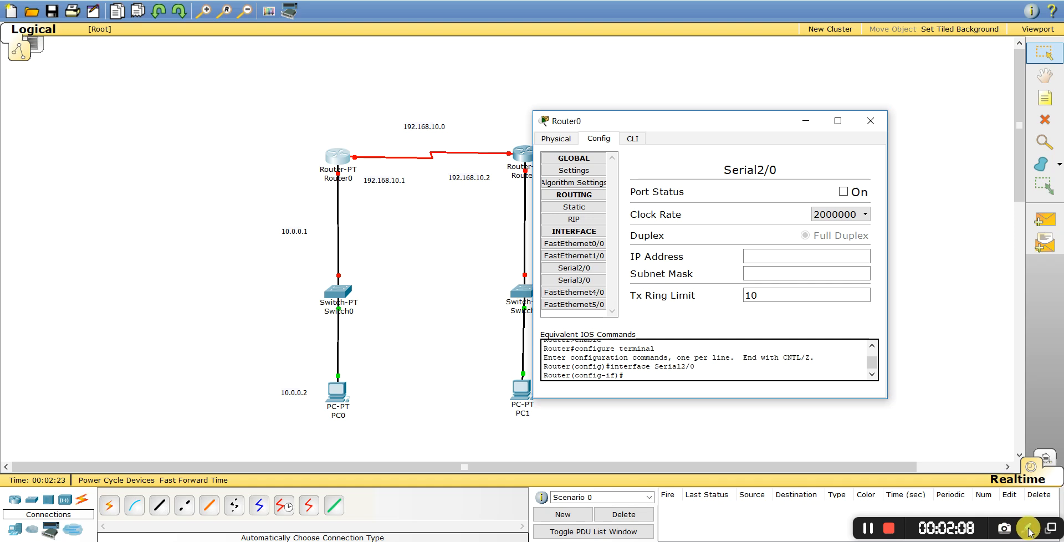
click(1028, 529)
click(949, 498)
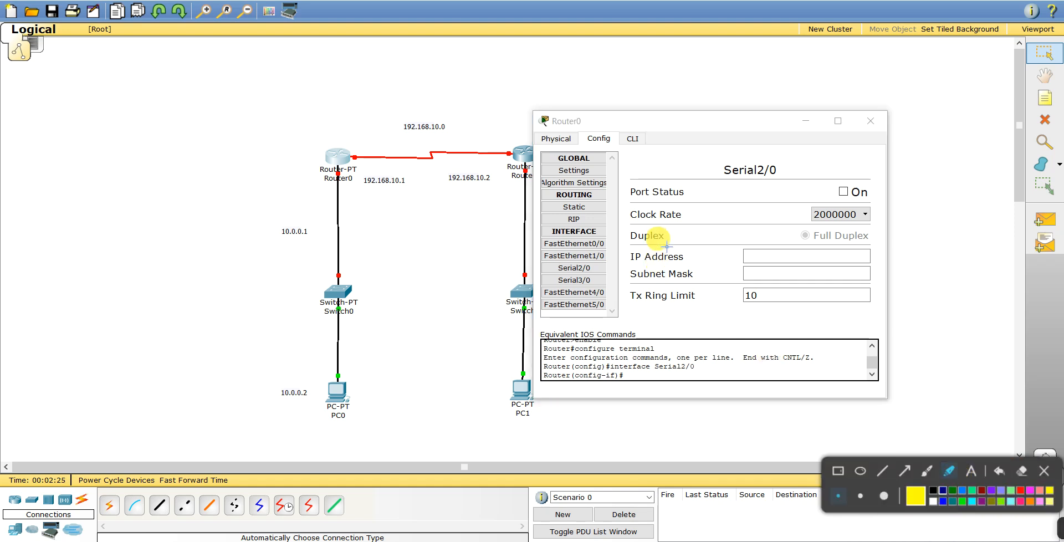
click(1021, 490)
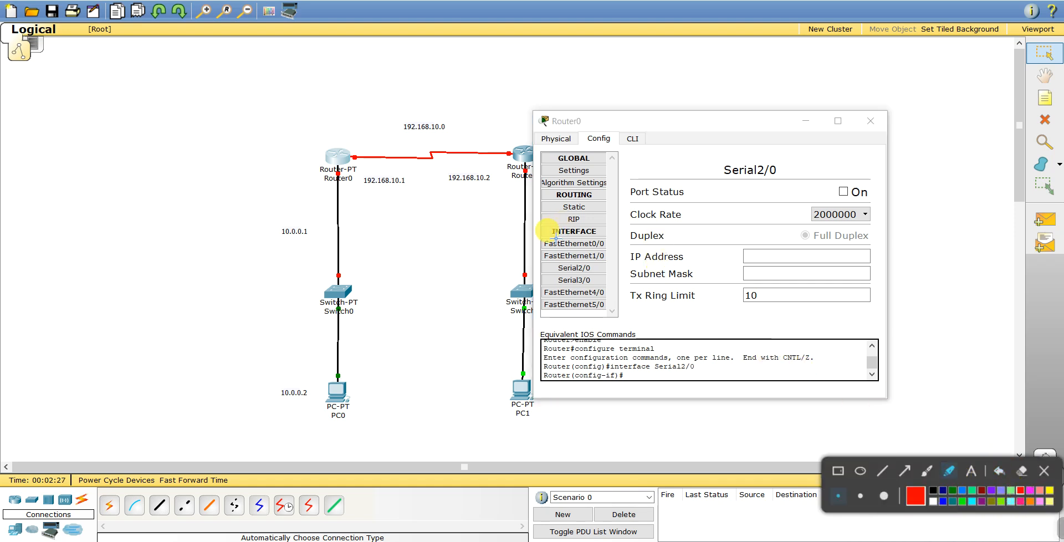
mouse_move(596, 264)
mouse_down()
mouse_move(534, 270)
mouse_move(602, 265)
mouse_up()
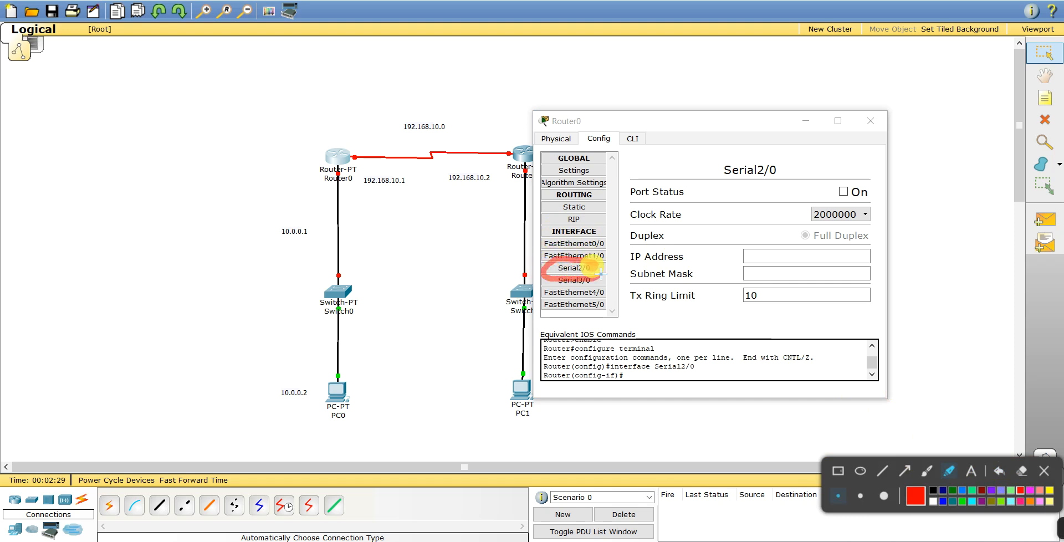
mouse_move(359, 132)
mouse_down()
mouse_move(328, 165)
mouse_move(391, 119)
mouse_move(321, 156)
mouse_move(376, 184)
mouse_up()
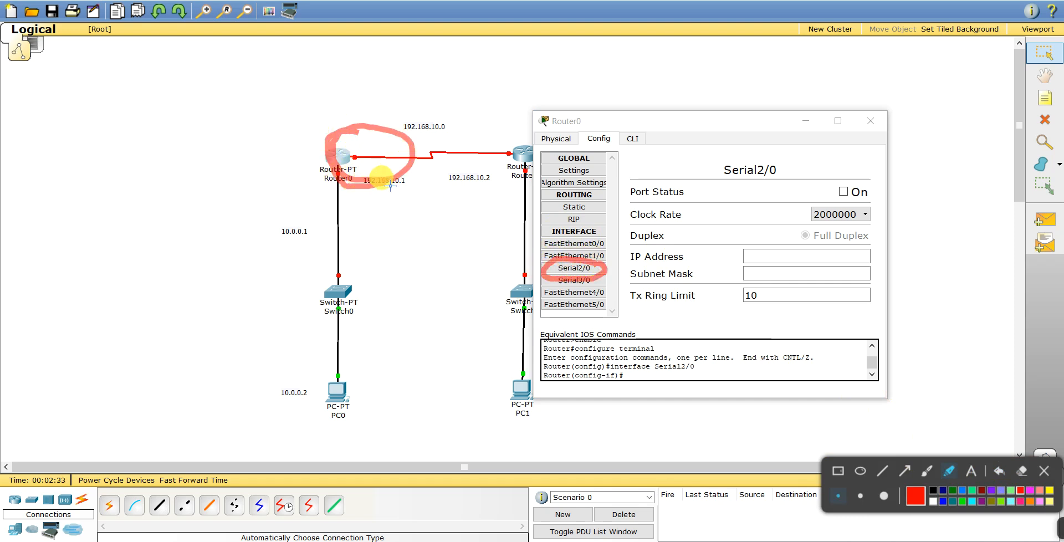
click(1044, 471)
- Configure Router0's Serial2/0 with IP address 192.168.10.1, subnet mask 255.255.255.0 and clock rate 64000, and turn the port on
click(806, 257)
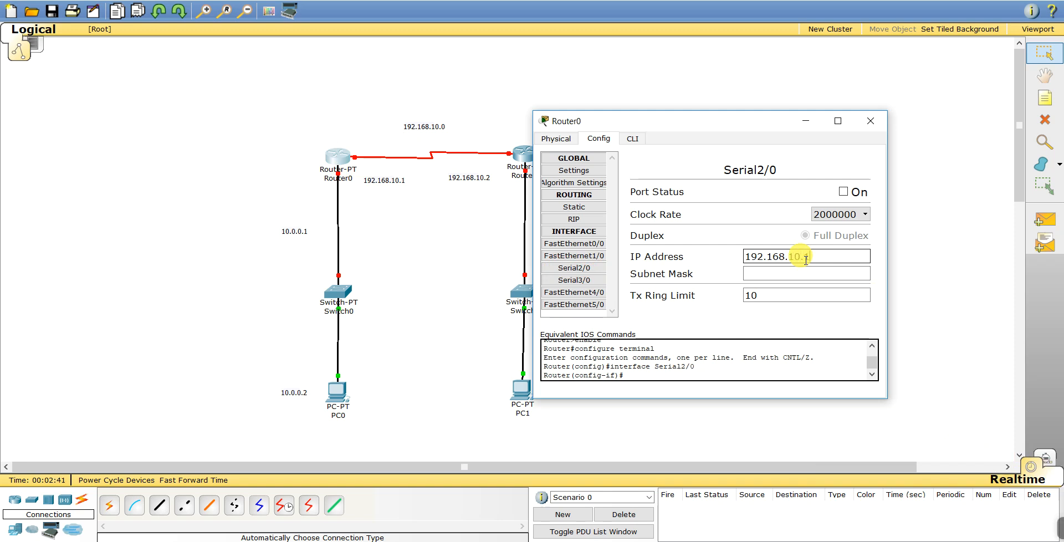
click(806, 273)
click(847, 214)
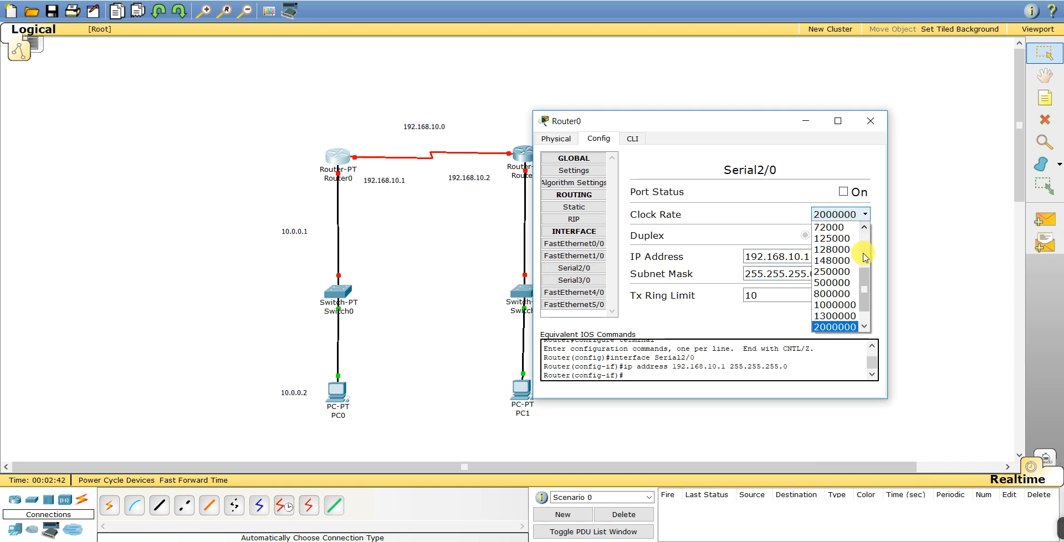
drag(868, 280, 866, 261)
click(853, 239)
click(842, 192)
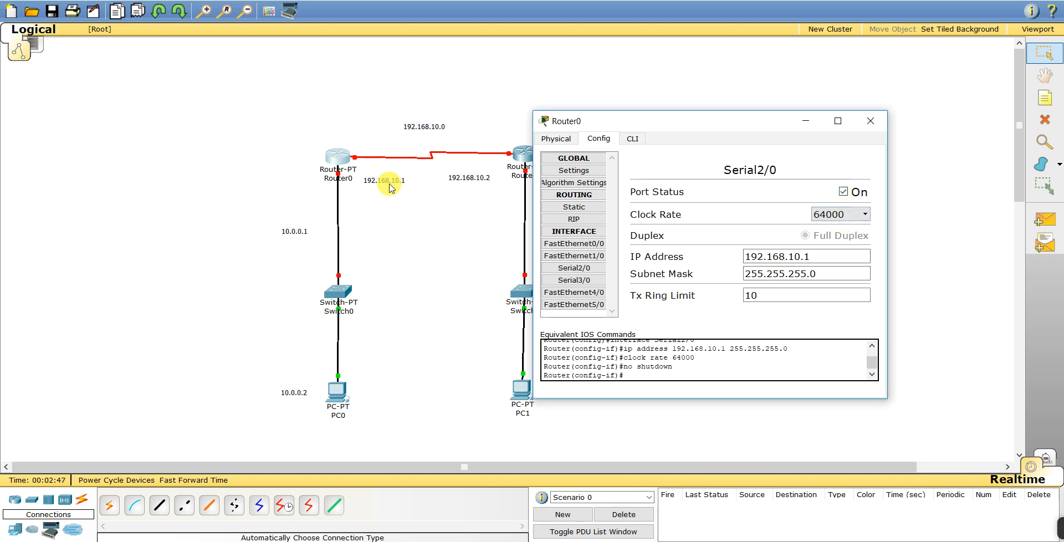
click(870, 127)
- Open the Serial2/0 interface configuration of Router1, with its window moved clear of the Router1 column
click(521, 154)
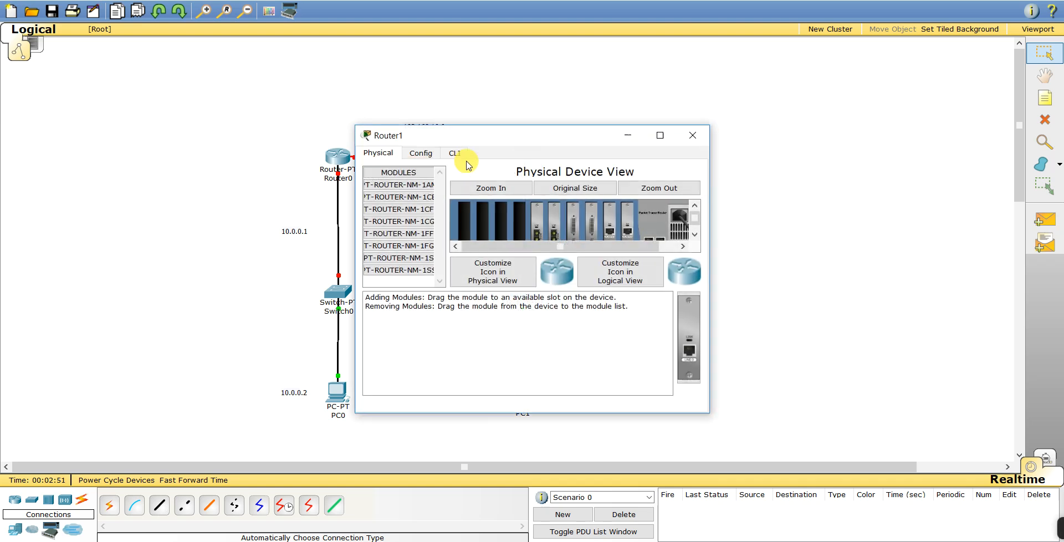
click(422, 155)
click(412, 282)
drag(521, 134, 239, 121)
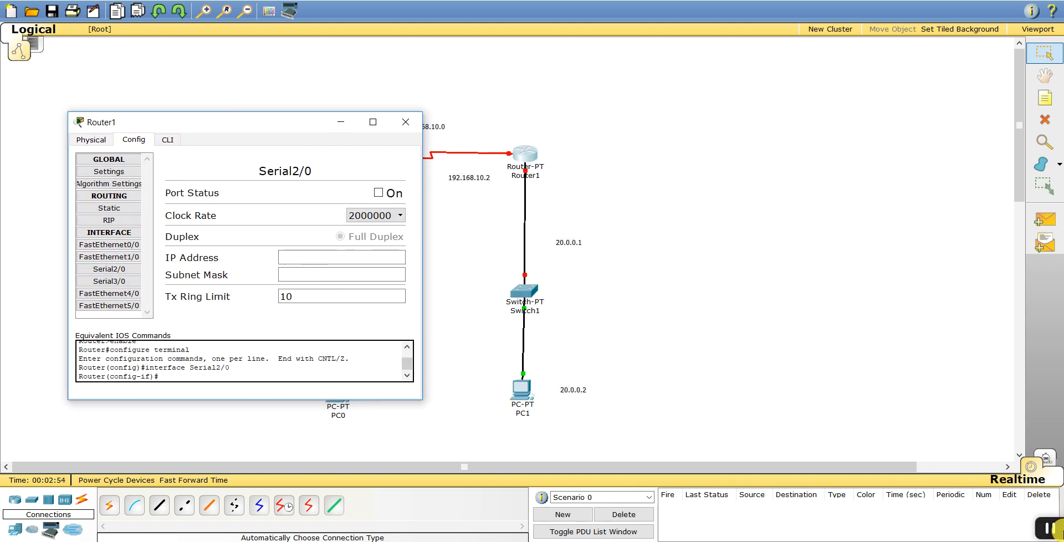
click(1030, 530)
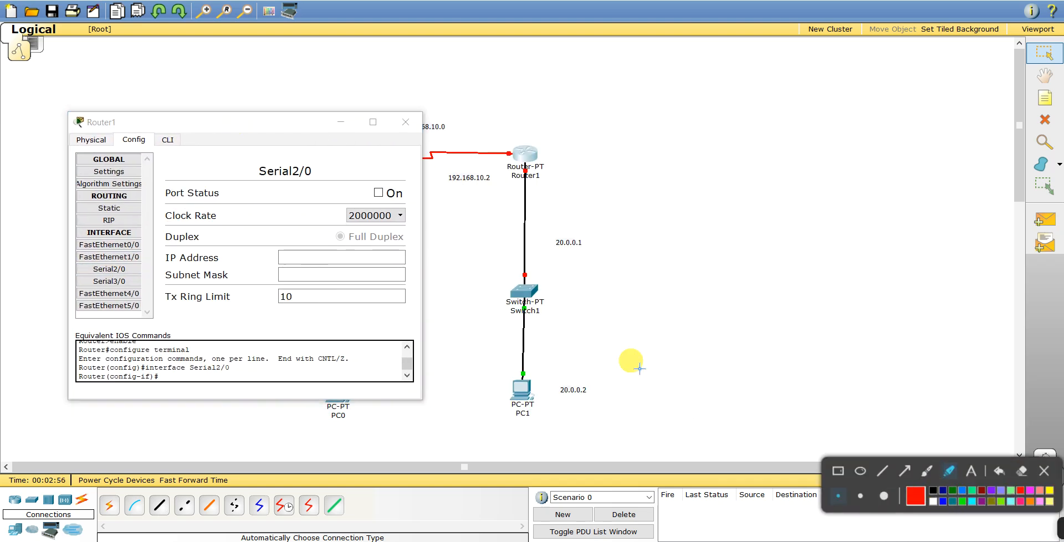
mouse_move(503, 135)
mouse_down()
mouse_move(491, 138)
mouse_move(516, 158)
mouse_move(492, 131)
mouse_move(475, 161)
mouse_move(503, 182)
mouse_move(495, 166)
mouse_up()
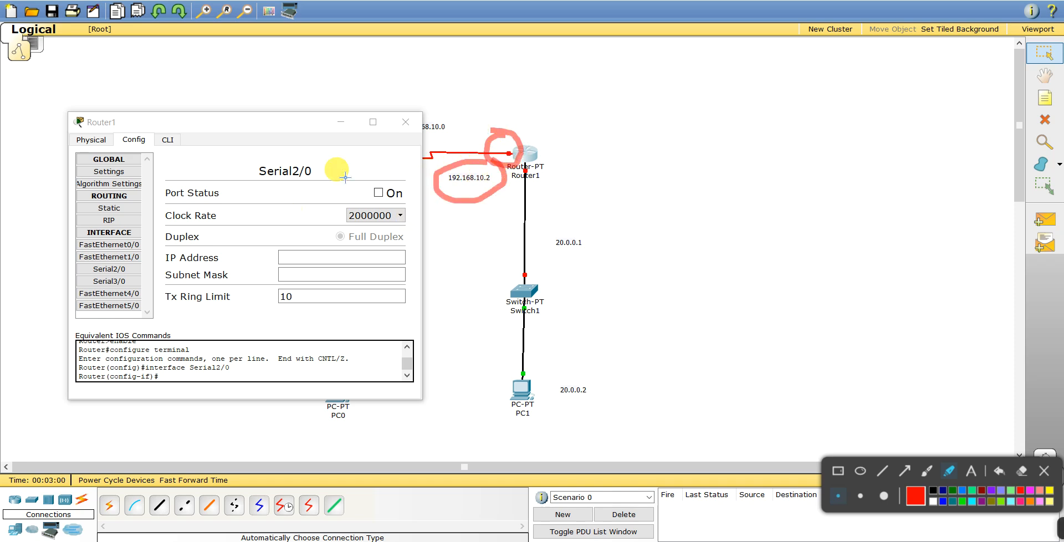
drag(82, 268, 141, 272)
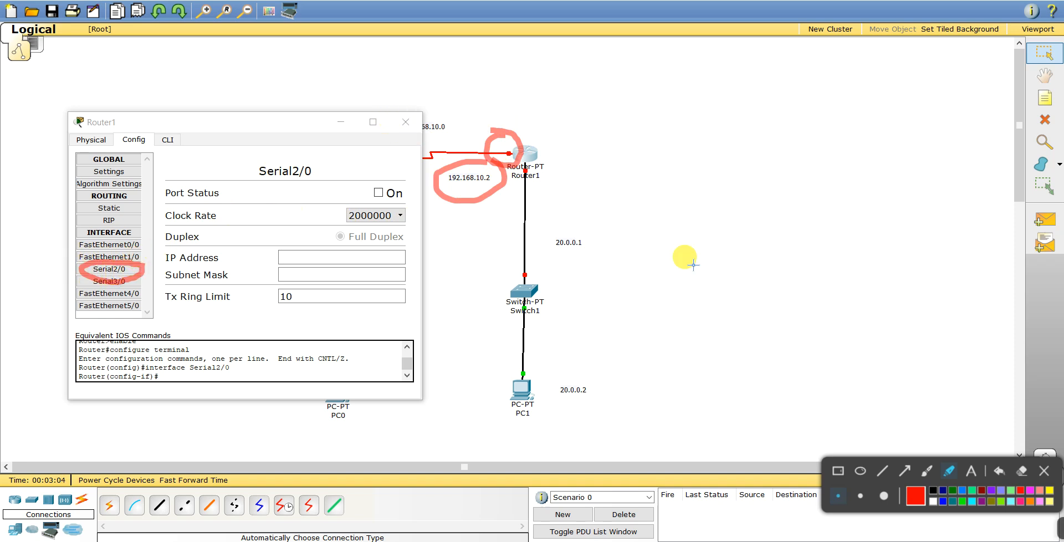
click(1041, 474)
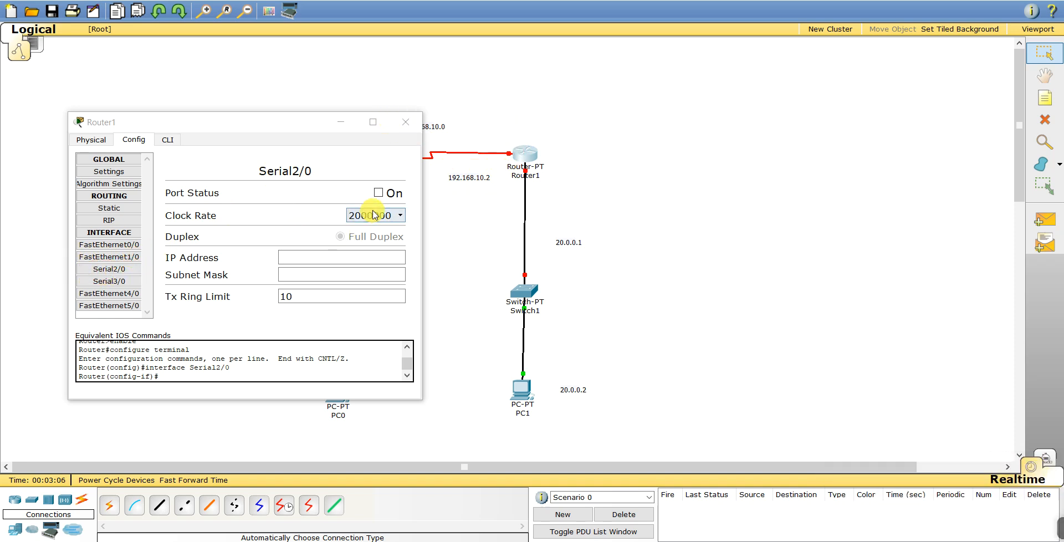
- Turn on Router1's Serial2/0 port and assign it IP address 192.168.10.2 with subnet mask 255.255.255.0
click(378, 193)
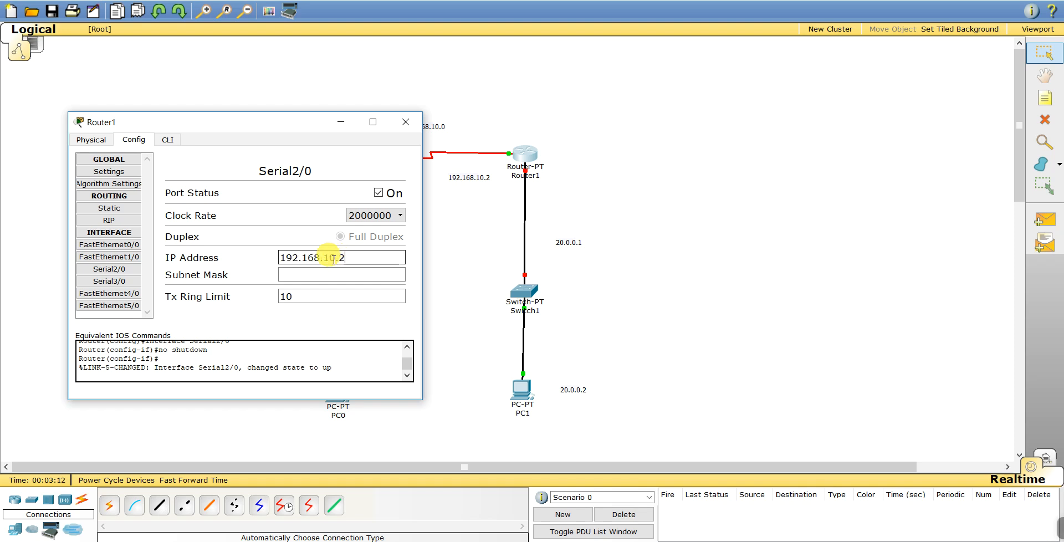
click(327, 274)
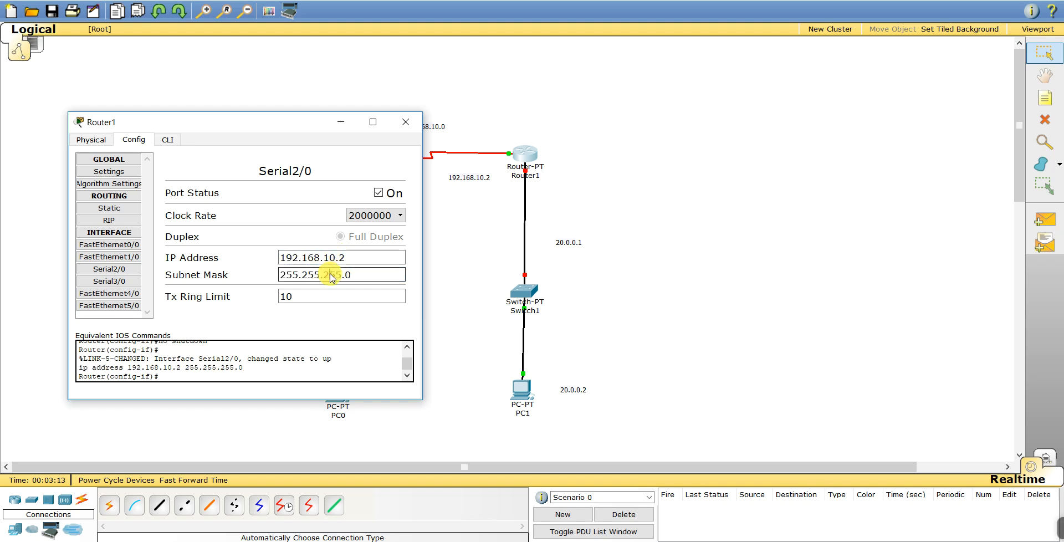
click(403, 123)
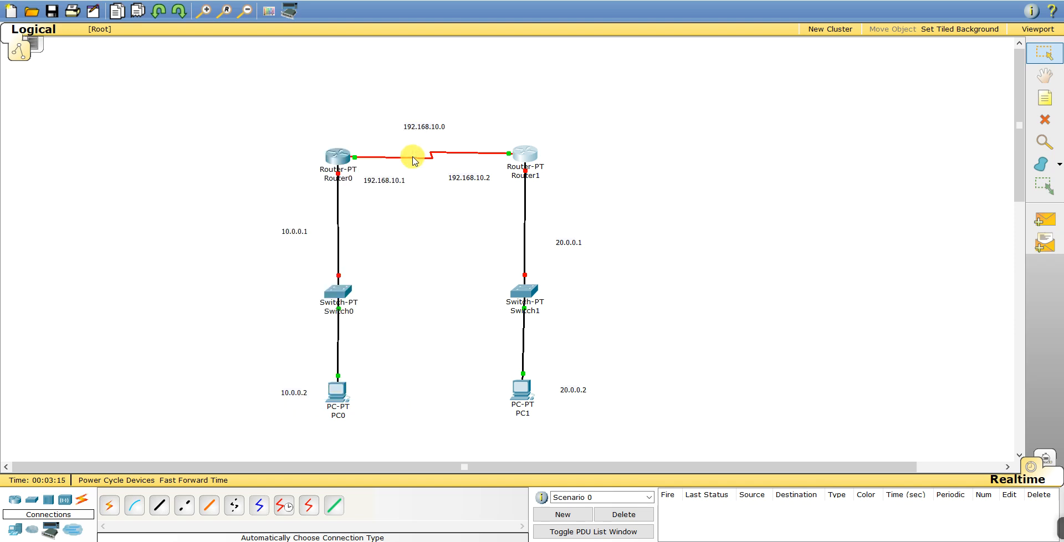
- Open the FastEthernet0/0 interface configuration of Router0, with its window moved clear of the Router0 column
click(339, 178)
drag(451, 135, 591, 146)
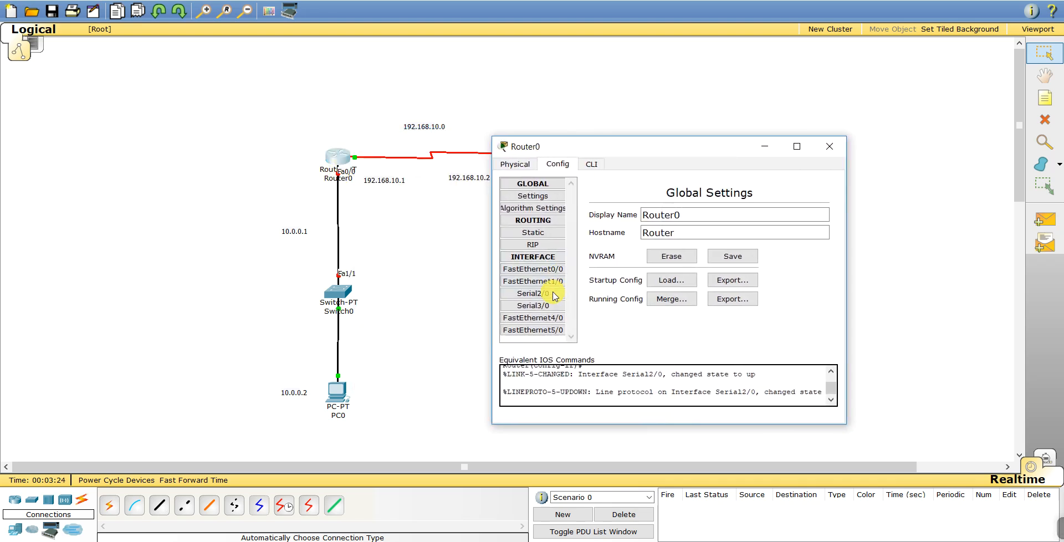
click(533, 269)
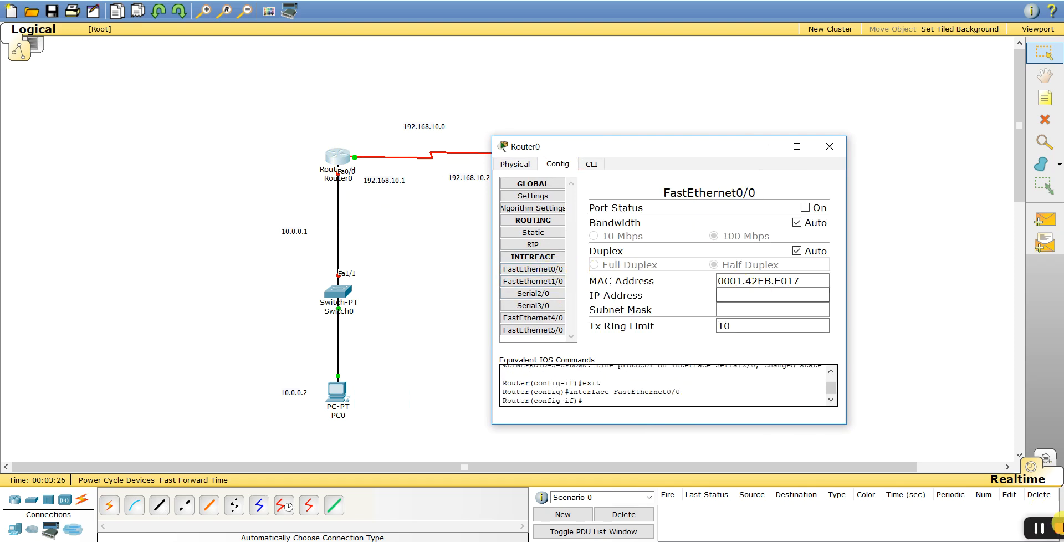
click(1024, 527)
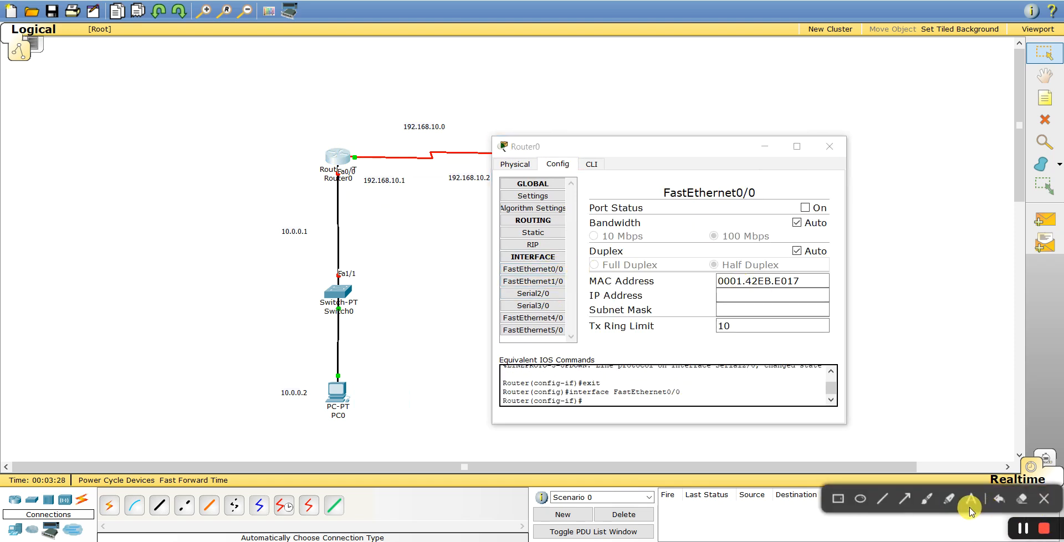
click(948, 499)
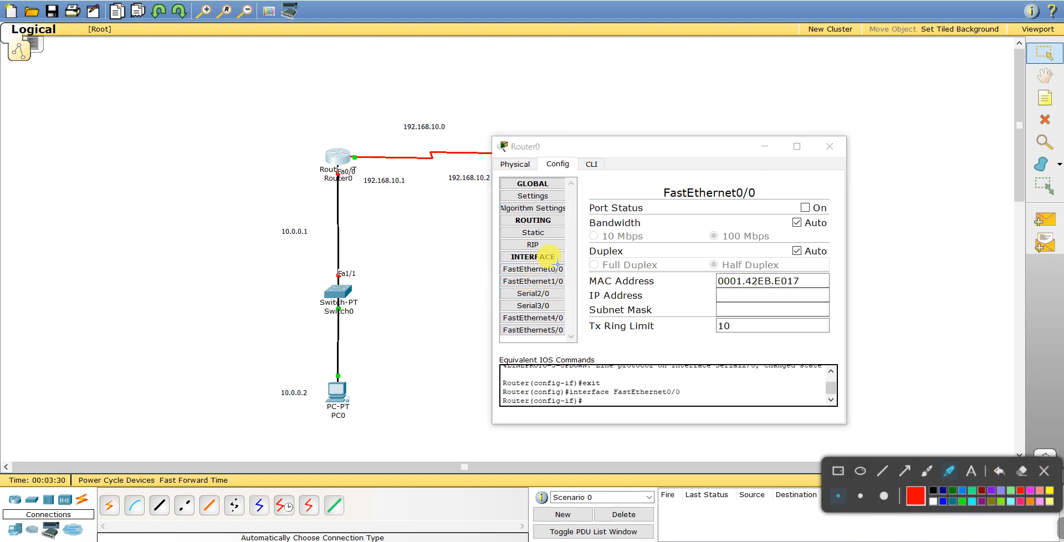
mouse_move(509, 257)
mouse_down()
mouse_move(515, 269)
mouse_move(556, 260)
mouse_up()
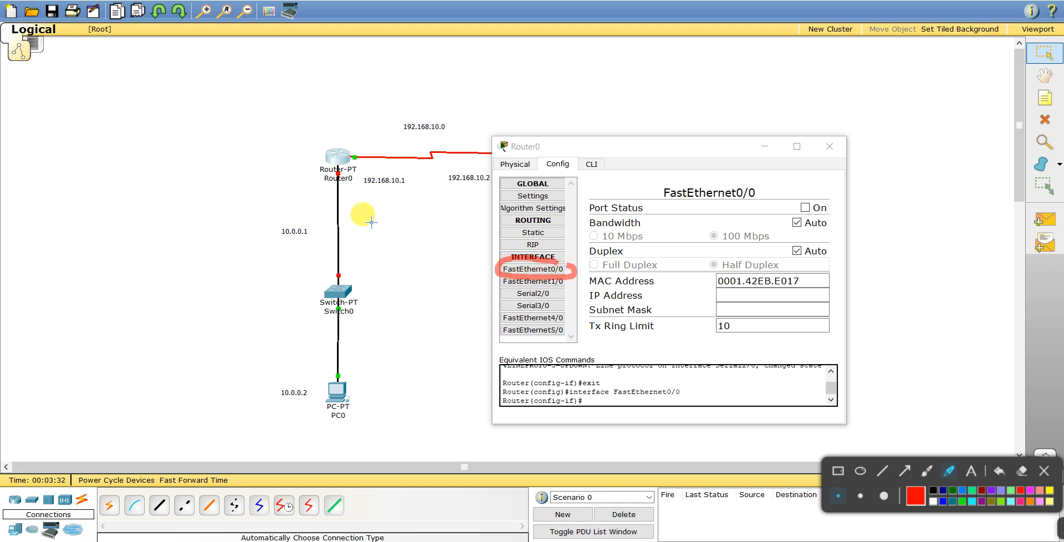
mouse_move(291, 215)
mouse_down()
mouse_move(290, 252)
mouse_move(289, 216)
mouse_up()
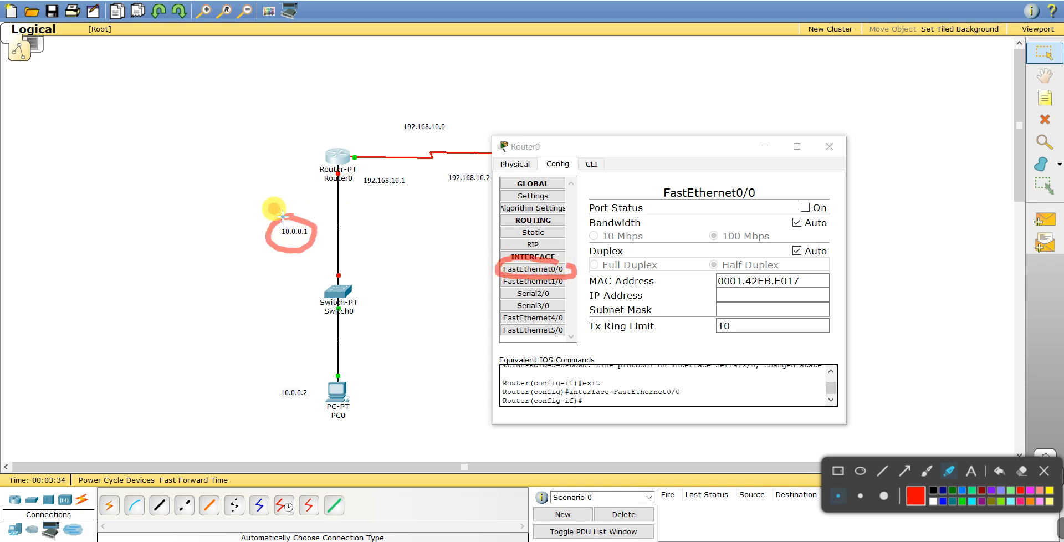
mouse_move(359, 165)
mouse_down()
mouse_move(316, 167)
mouse_move(321, 180)
mouse_move(338, 176)
mouse_up()
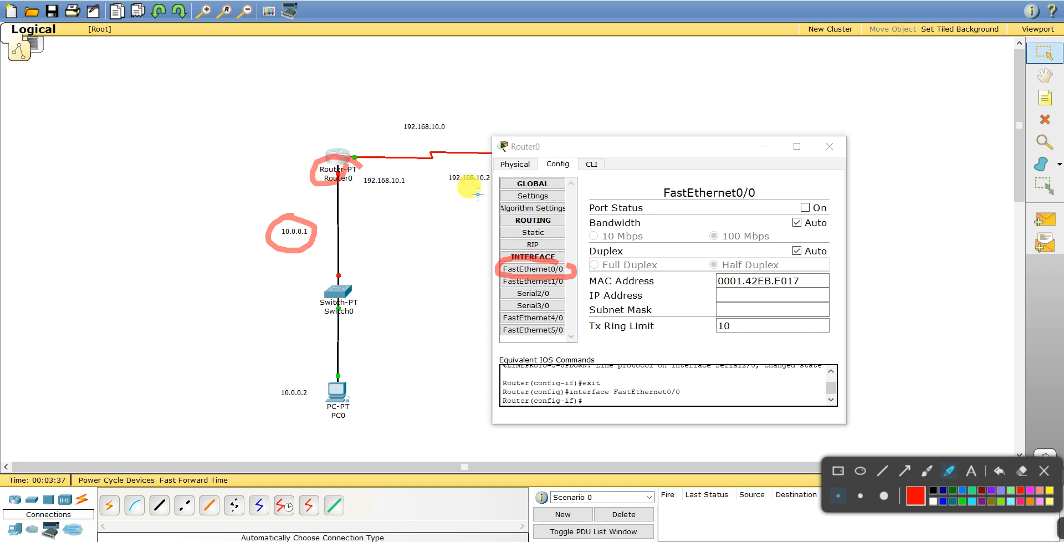
click(1045, 474)
- Assign Router0's FastEthernet0/0 the IP address 10.0.0.1 with subnet mask 255.0.0.0 and turn the port on
click(743, 293)
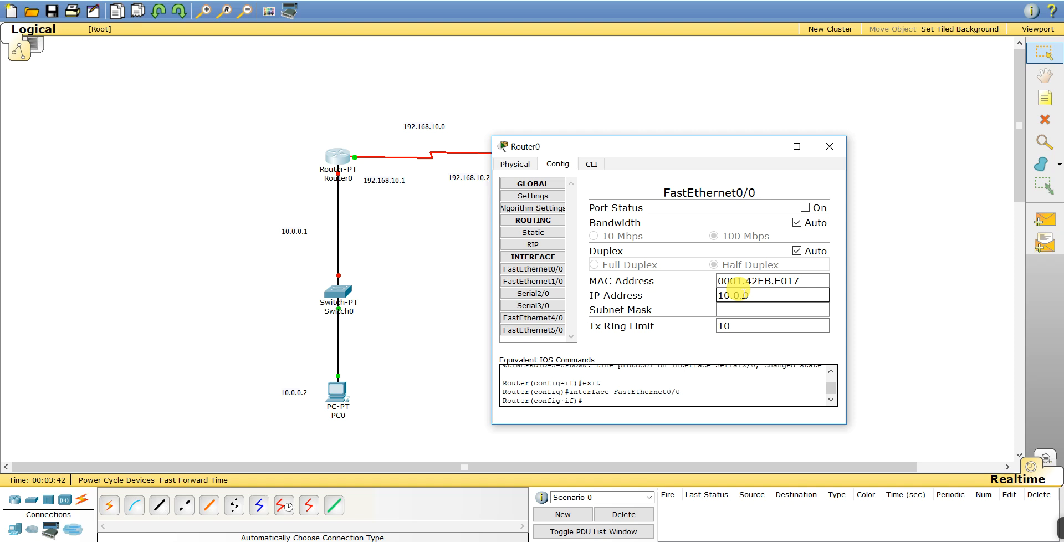
click(804, 207)
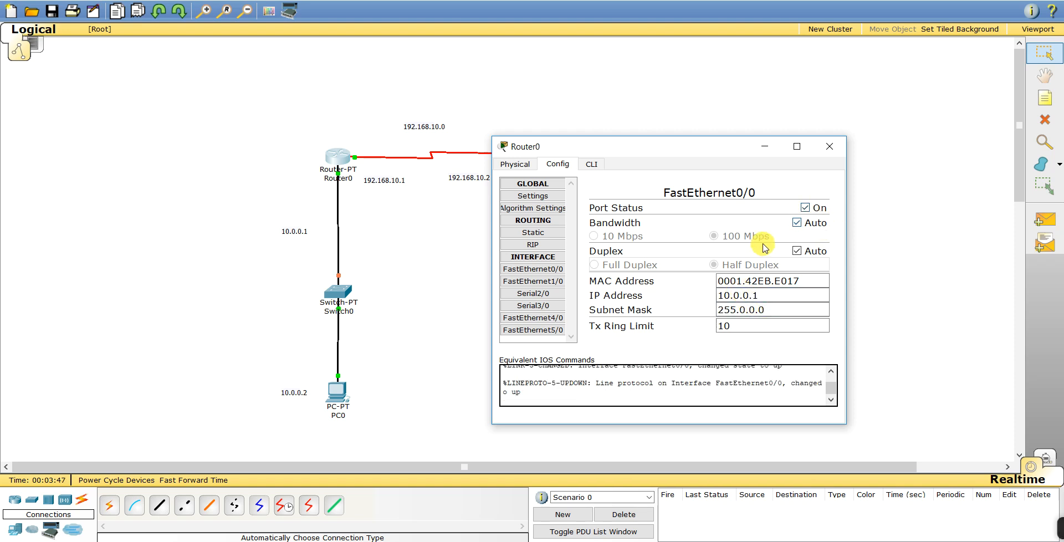
click(829, 147)
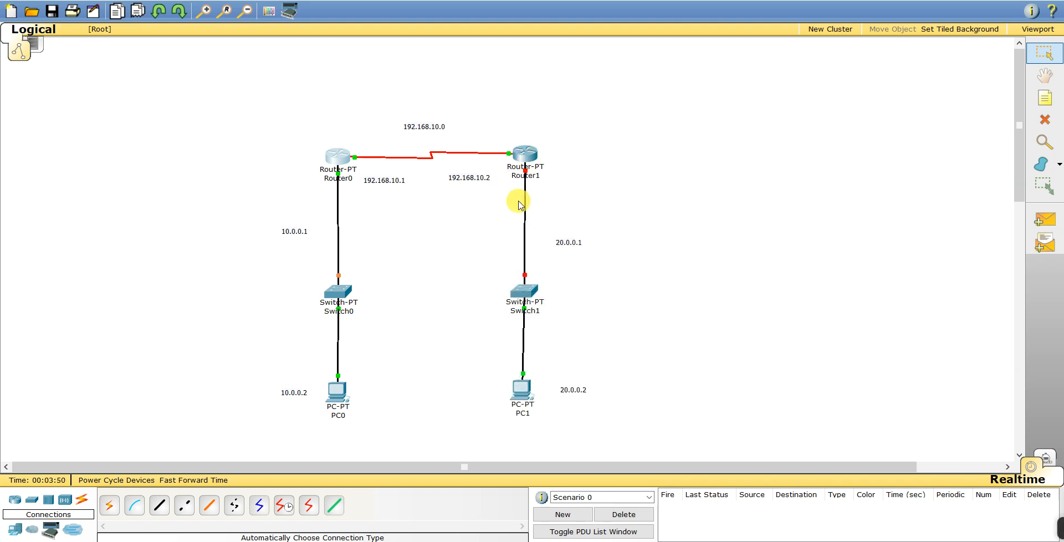
- Open the FastEthernet0/0 interface configuration of Router1, with its window moved clear of the Router1 column
click(527, 152)
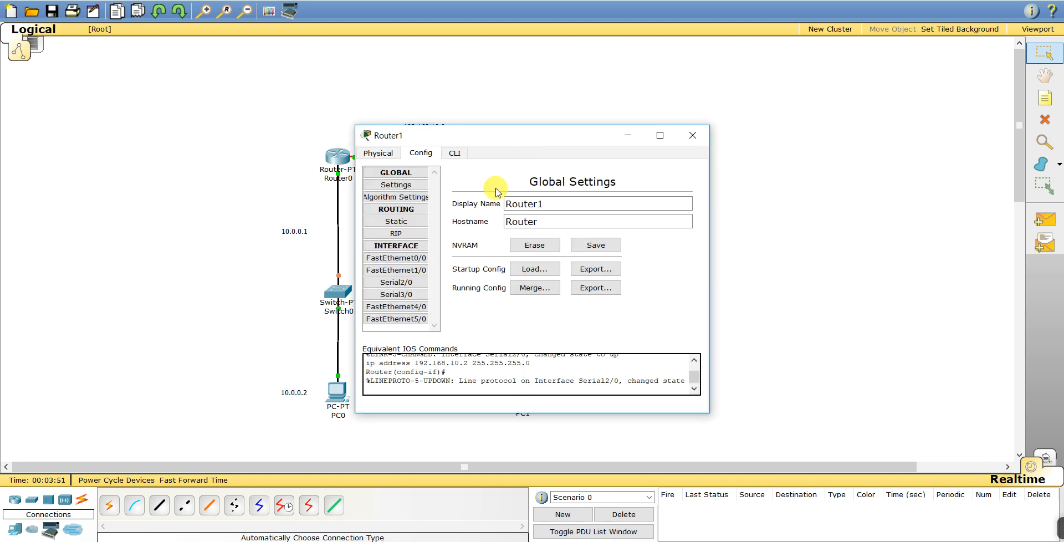
click(418, 258)
drag(497, 142, 233, 148)
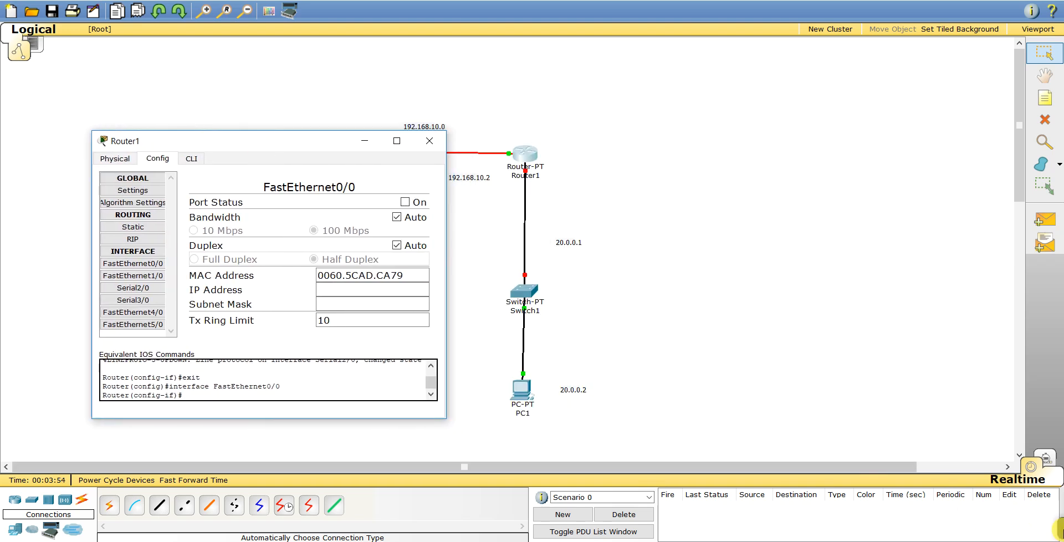
click(1027, 531)
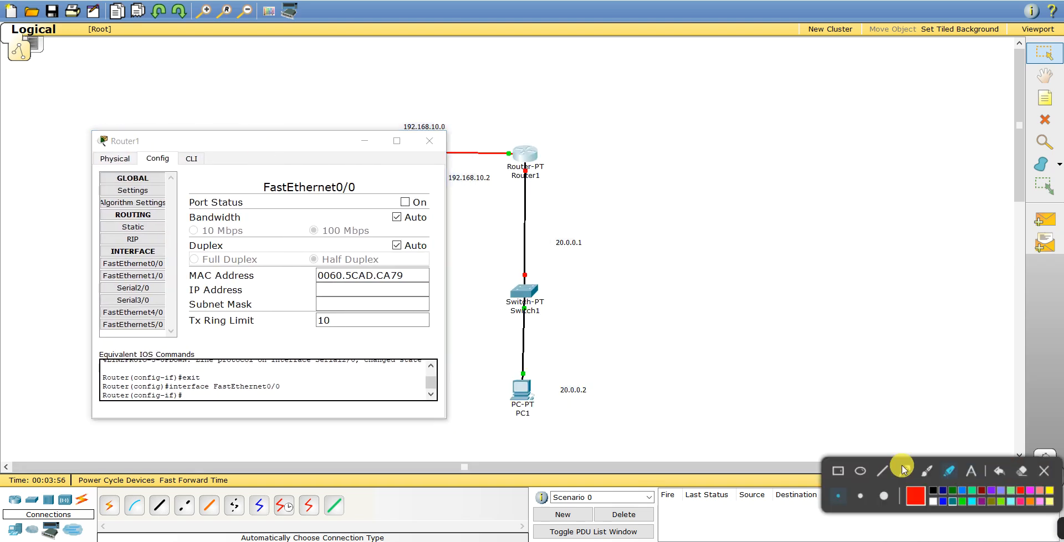
mouse_move(578, 228)
mouse_down()
mouse_move(615, 247)
mouse_move(581, 217)
mouse_up()
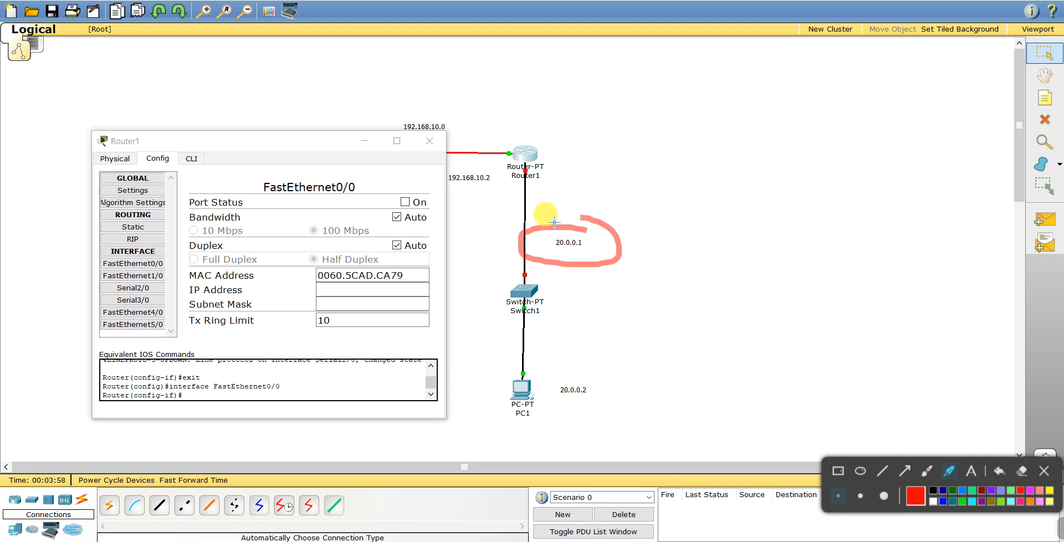
mouse_move(161, 277)
mouse_down()
mouse_move(124, 276)
mouse_move(154, 247)
mouse_move(124, 272)
mouse_up()
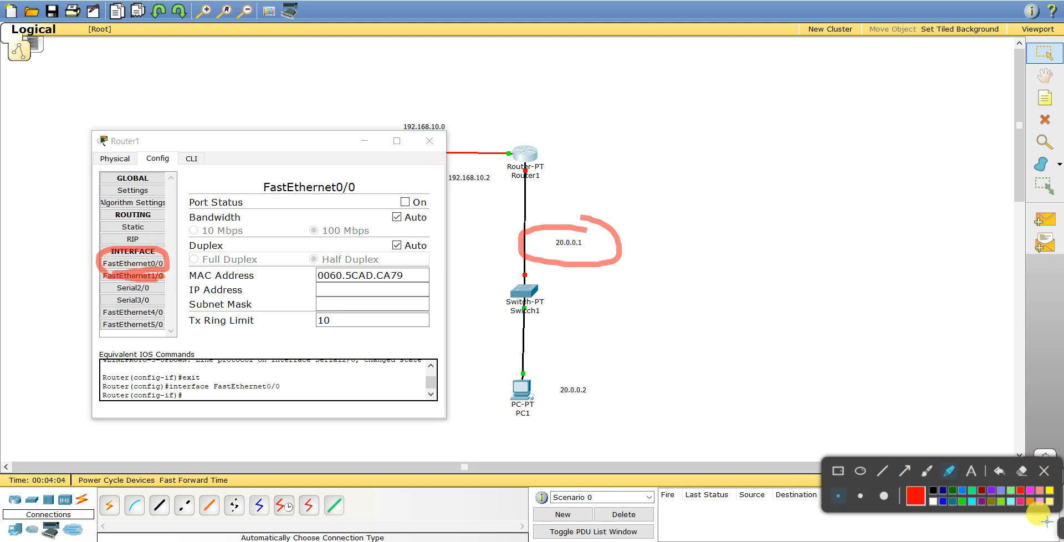
click(1043, 470)
- Assign Router1's FastEthernet0/0 the IP address 20.0.0.1 with subnet mask 255.0.0.0 and turn the port on
click(330, 290)
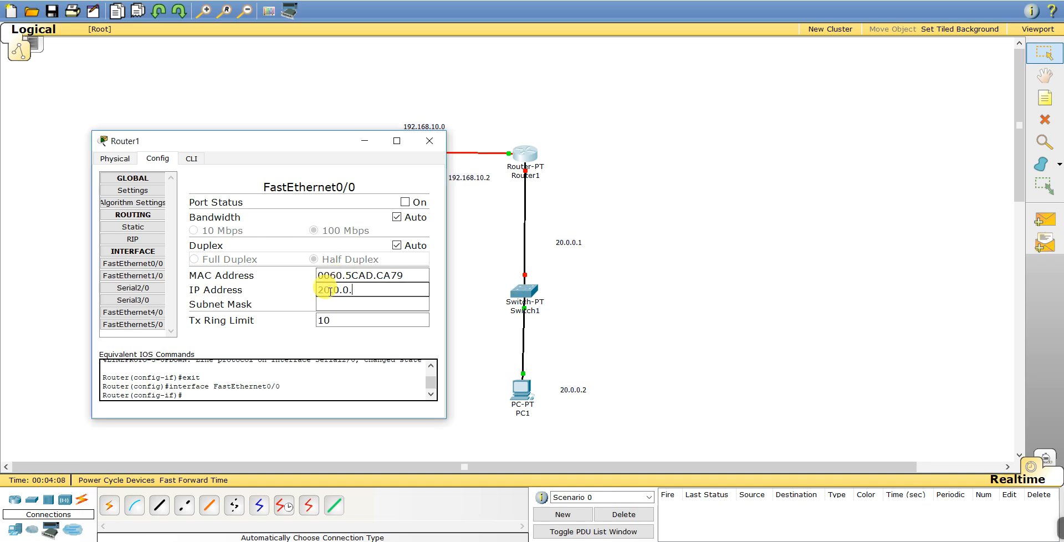
text(20.0.0.1)
click(344, 304)
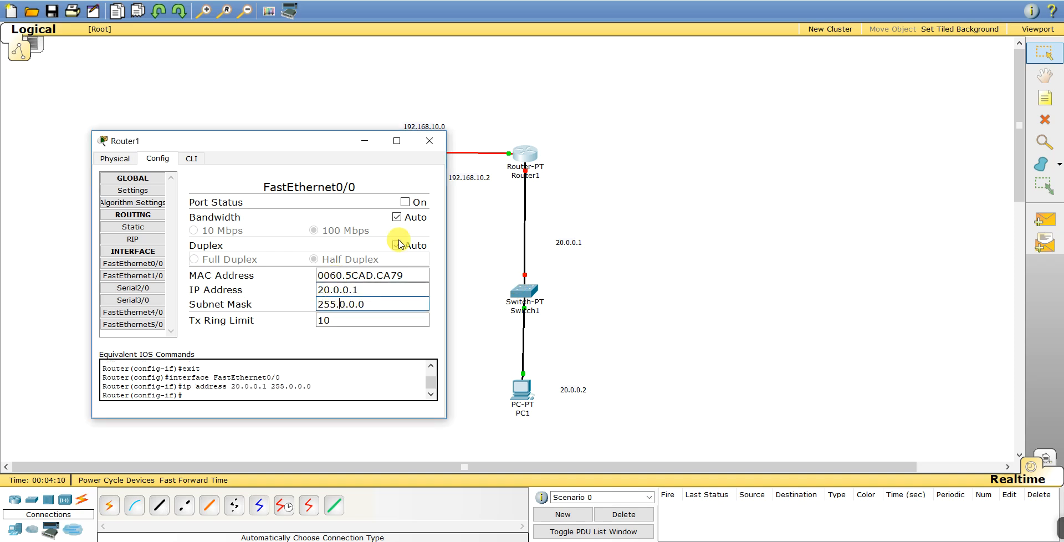
click(409, 204)
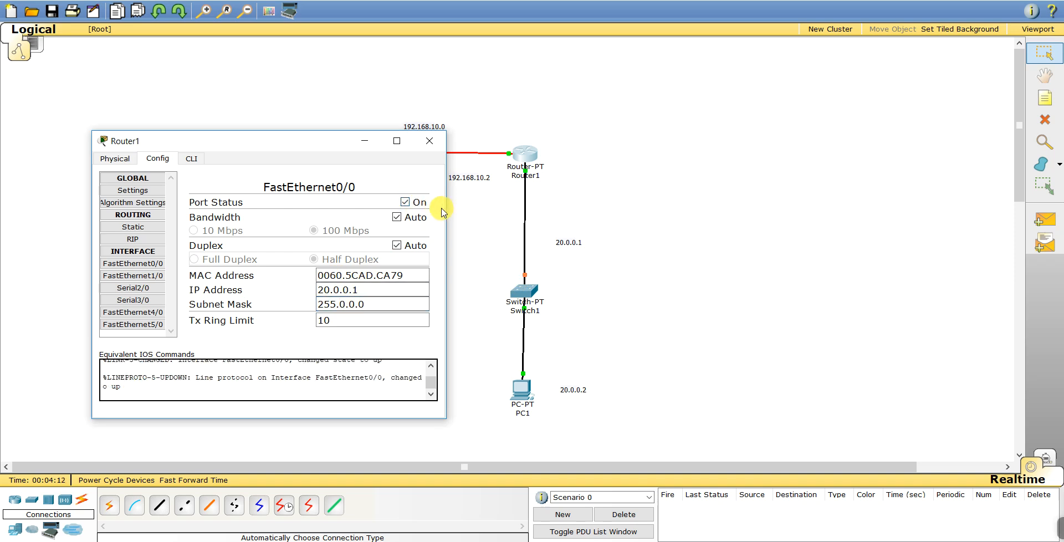
click(430, 140)
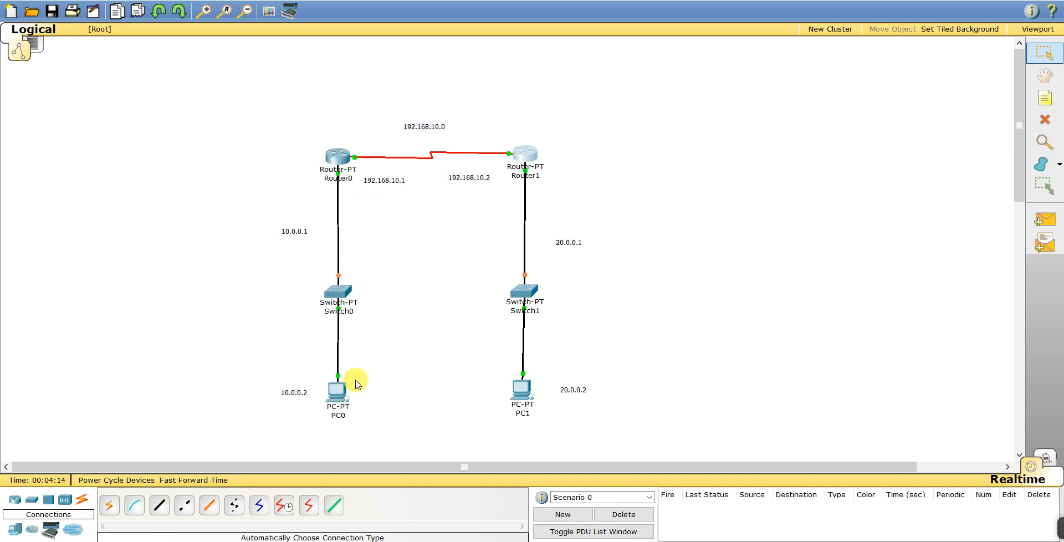
- Open the IP configuration of PC0, with its window moved clear of the Router0 and PC0 column
click(339, 391)
click(463, 151)
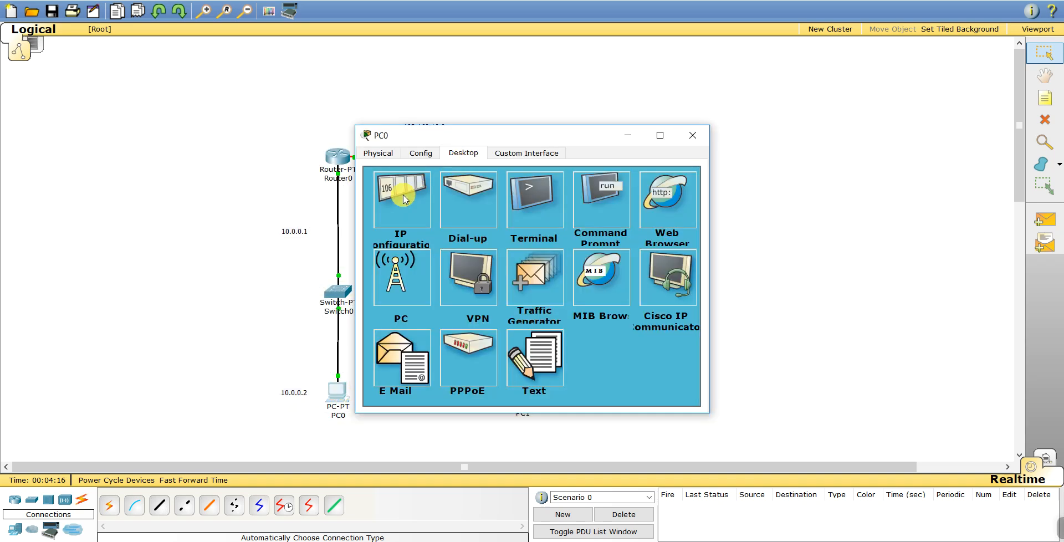
click(400, 199)
drag(543, 143, 667, 149)
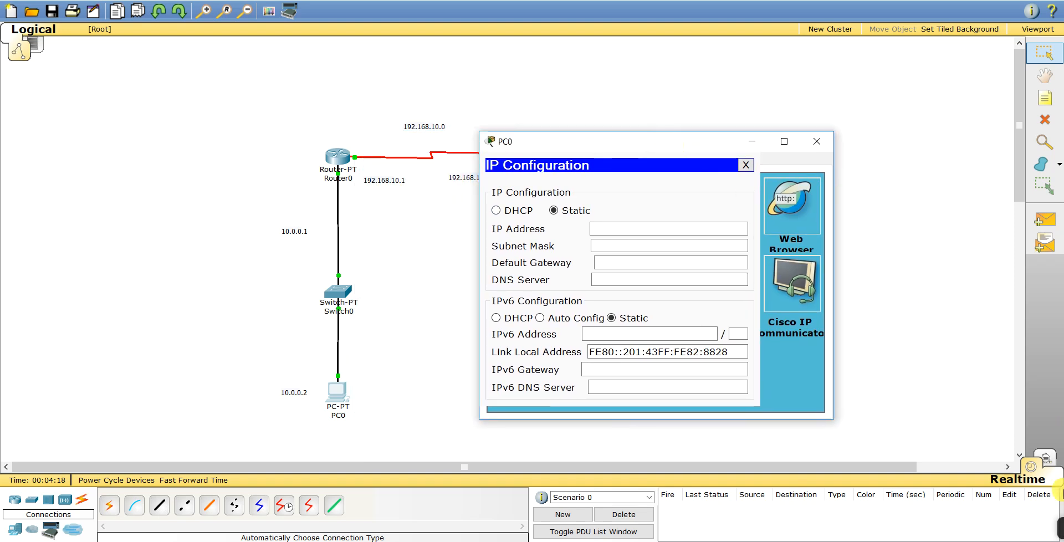
click(1024, 531)
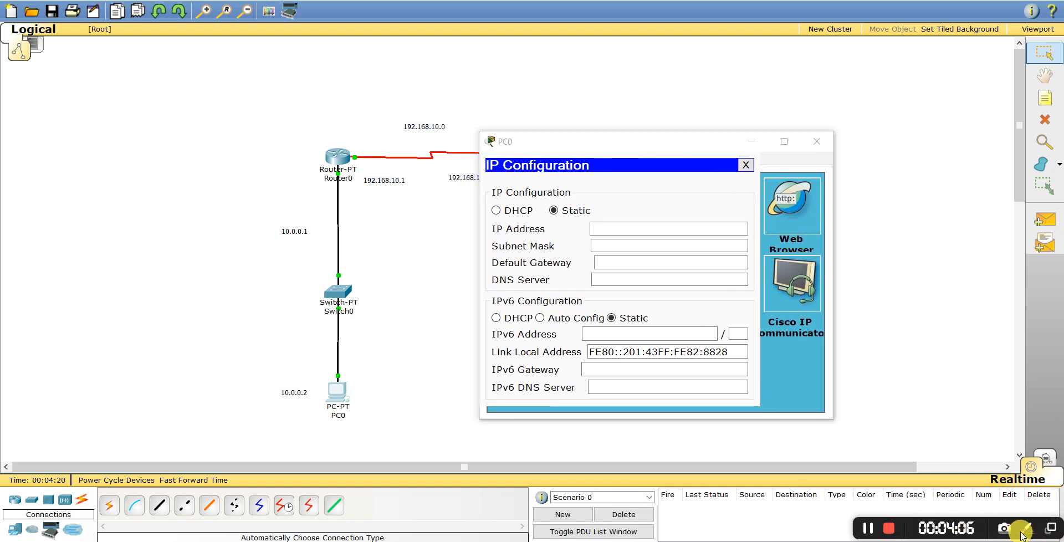
click(949, 498)
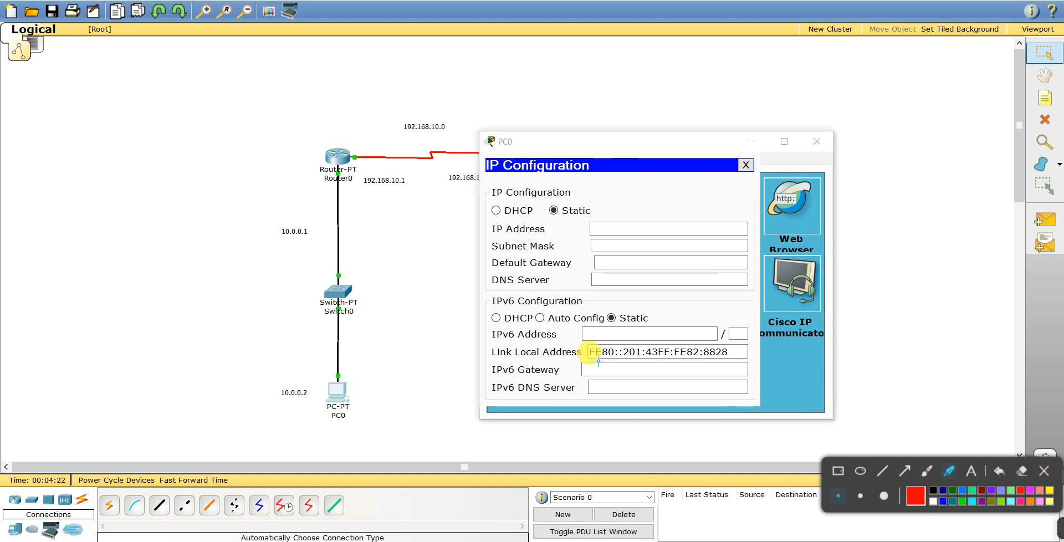
mouse_move(461, 176)
mouse_down()
mouse_move(604, 158)
mouse_move(449, 176)
mouse_up()
mouse_move(367, 348)
mouse_down()
mouse_move(288, 434)
mouse_move(363, 346)
mouse_up()
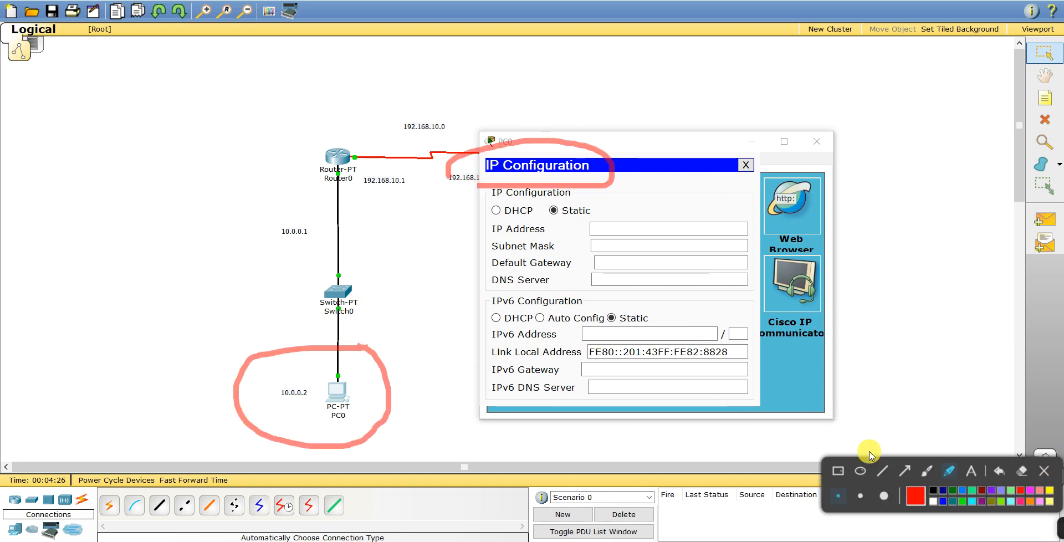
click(1046, 472)
- Set PC0's static IP address to 10.0.0.2 with its subnet mask and default gateway, and close its window
click(649, 228)
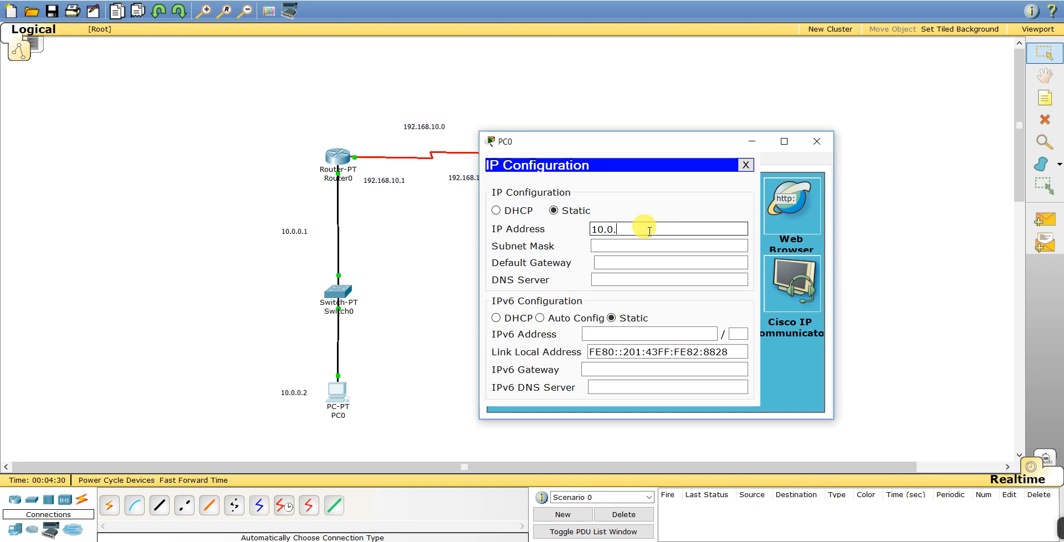
key(Tab)
click(634, 259)
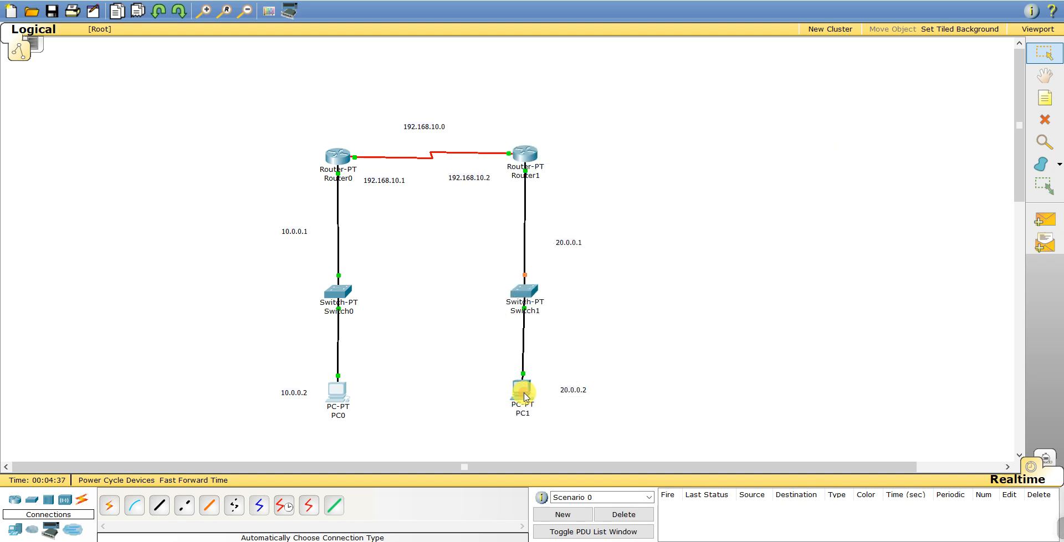
- Open the IP configuration of PC1, with its window moved clear of the Router1 and PC1 column
click(525, 397)
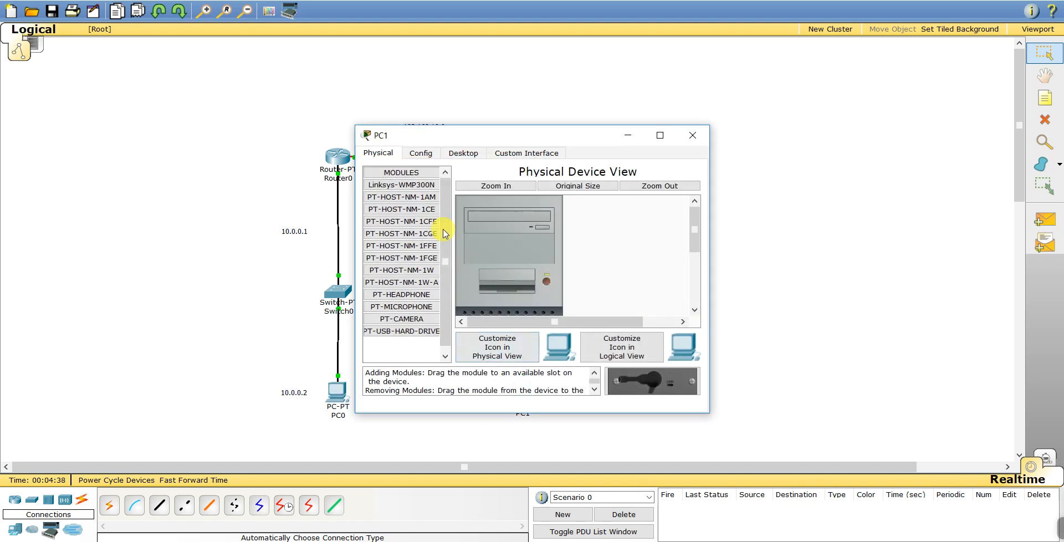
click(462, 154)
click(424, 188)
drag(562, 135, 310, 154)
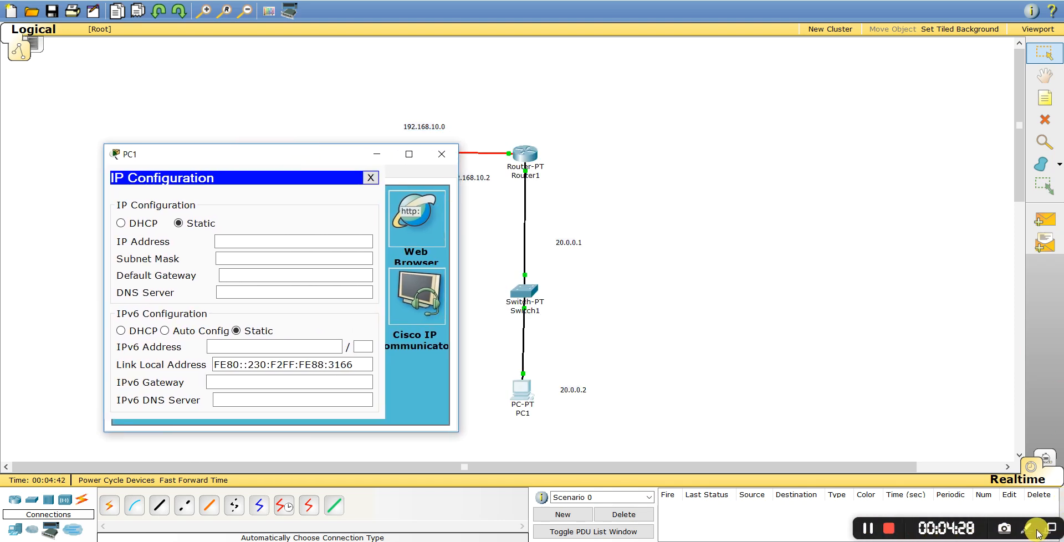
click(1038, 528)
click(954, 507)
mouse_move(548, 339)
mouse_down()
mouse_move(488, 410)
mouse_move(552, 329)
mouse_move(534, 328)
mouse_up()
mouse_move(173, 248)
mouse_down()
mouse_move(114, 254)
mouse_move(167, 217)
mouse_move(178, 246)
mouse_up()
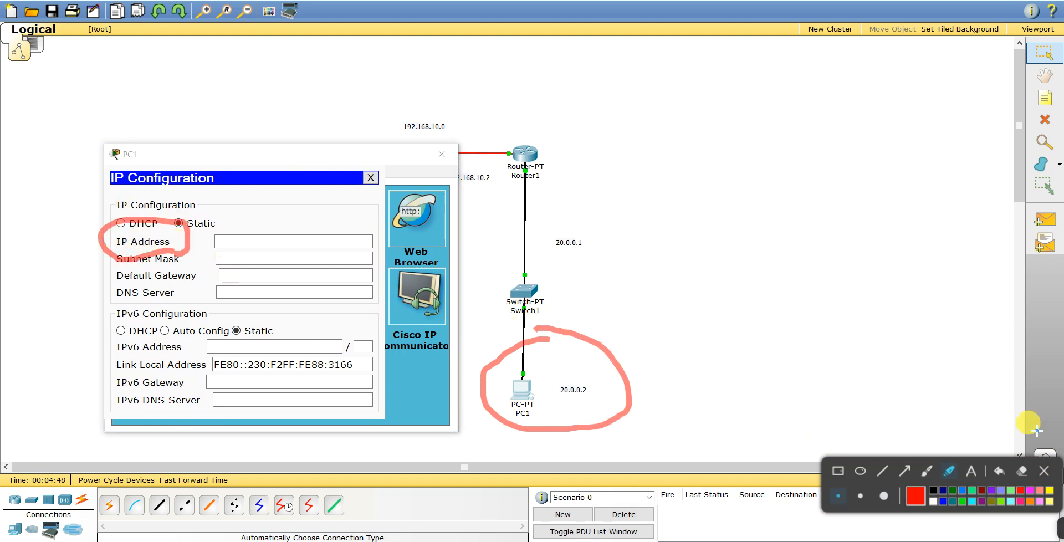
click(1043, 470)
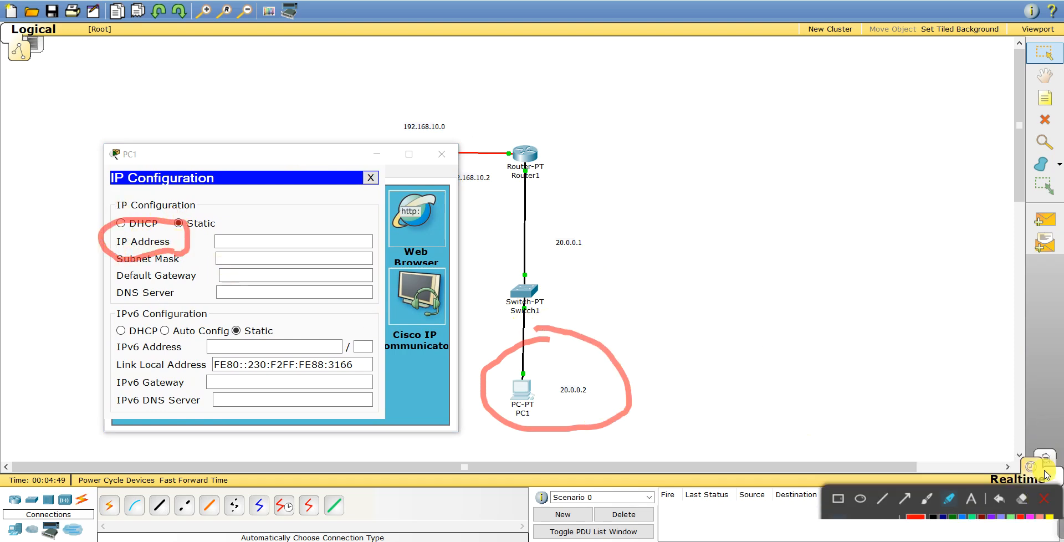
- Set PC1's static IP address to 20.0.0.2, subnet mask 255.0.0.0 and default gateway 20.0.0.1, and close its window
click(273, 244)
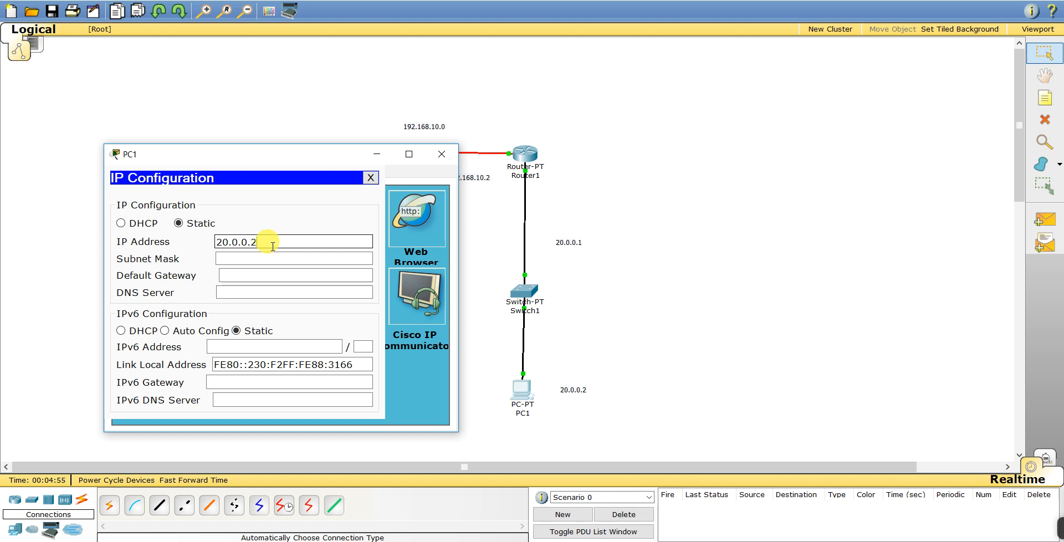
text(20.0.0.2)
click(267, 259)
click(265, 275)
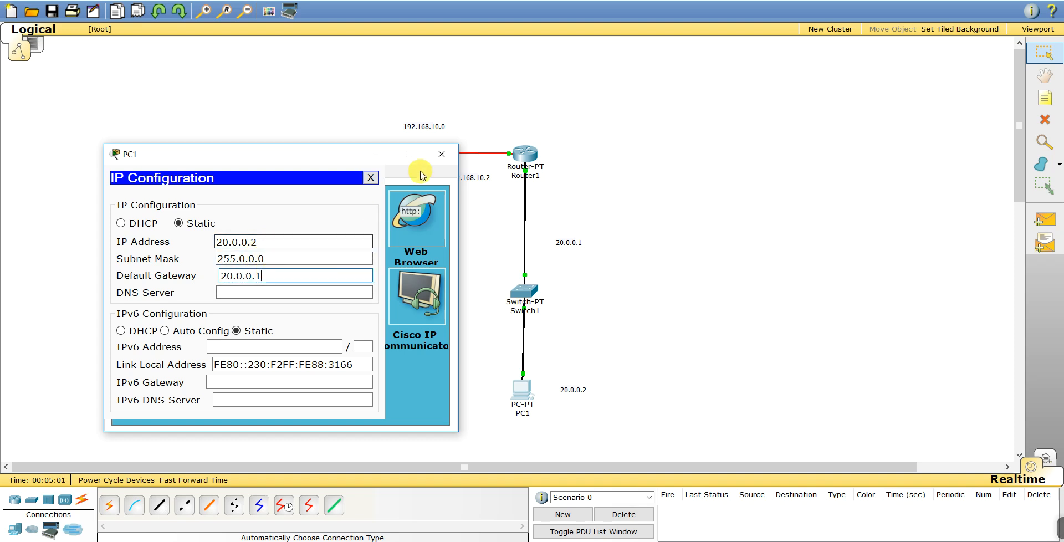
click(439, 157)
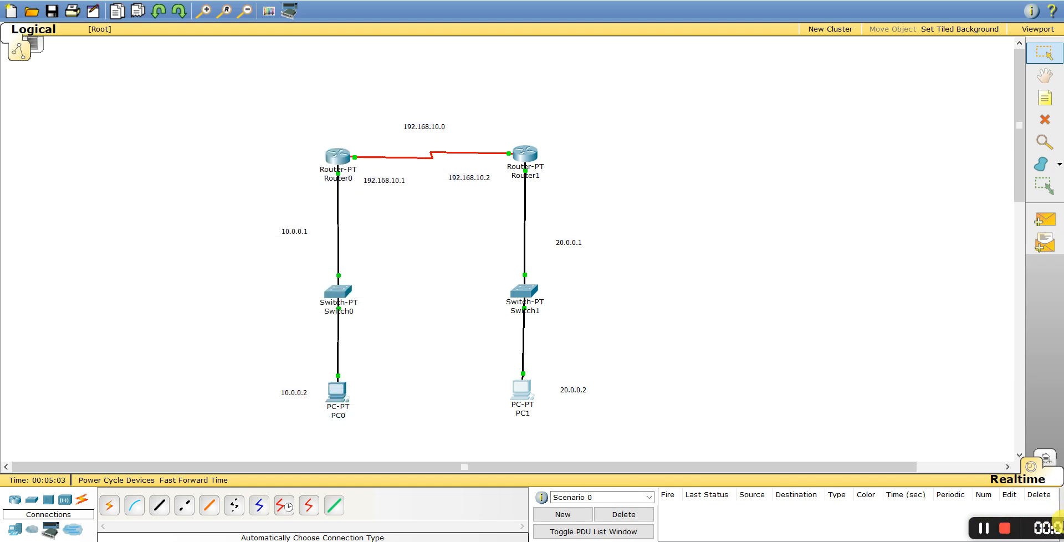
click(1025, 533)
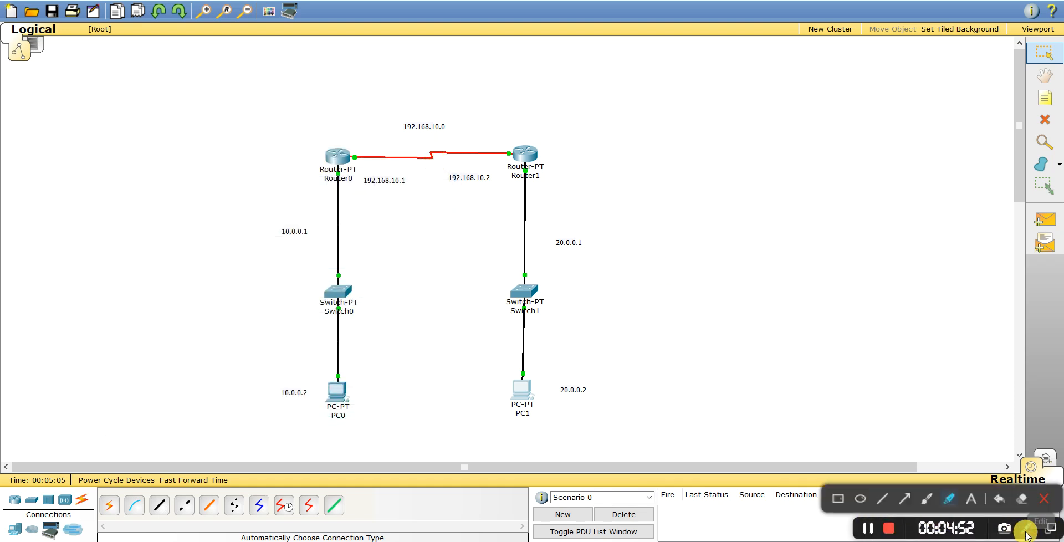
click(859, 502)
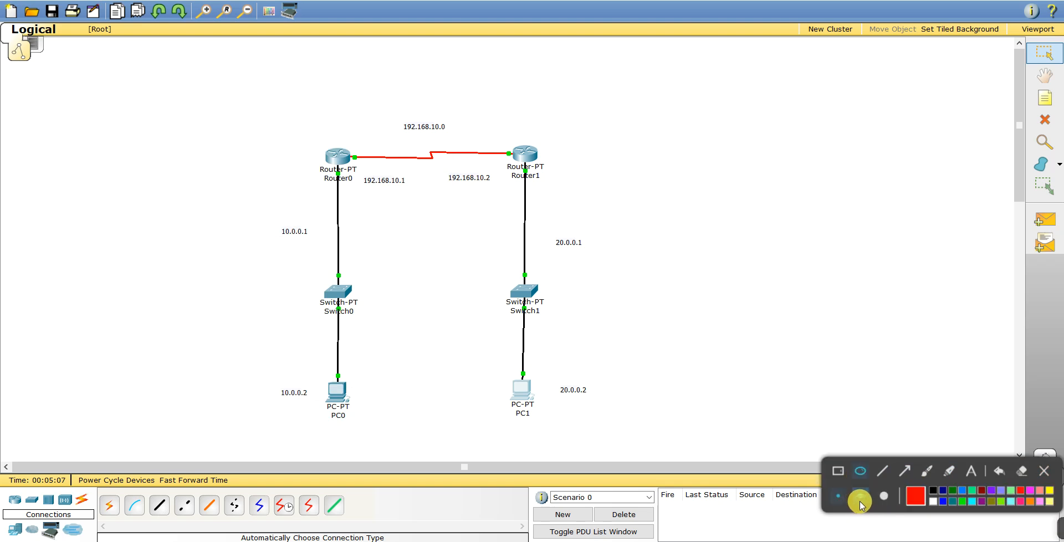
mouse_move(529, 360)
mouse_down()
mouse_move(514, 363)
mouse_move(533, 380)
mouse_up()
drag(327, 384, 344, 370)
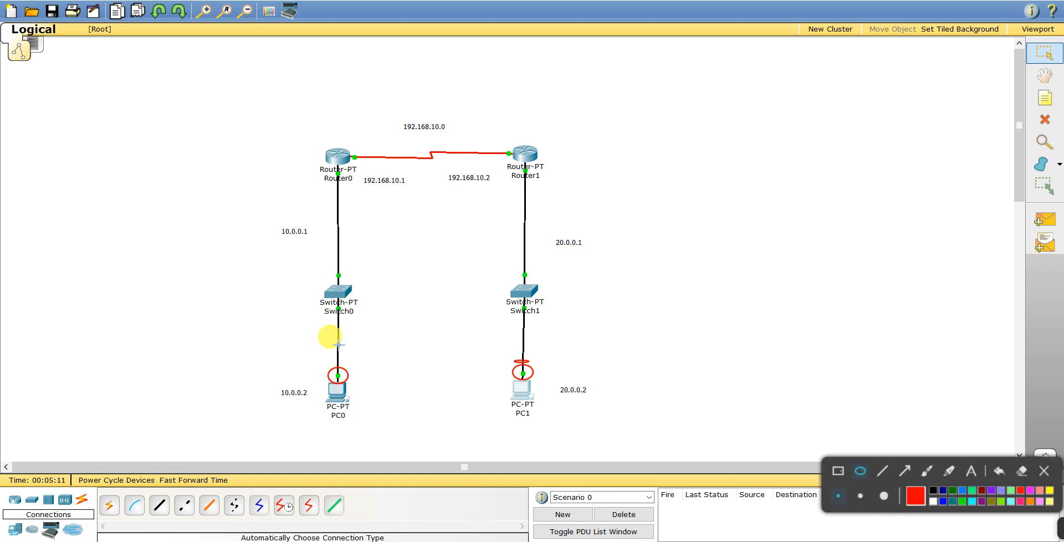
drag(325, 286, 351, 264)
drag(508, 291, 543, 266)
drag(500, 165, 510, 144)
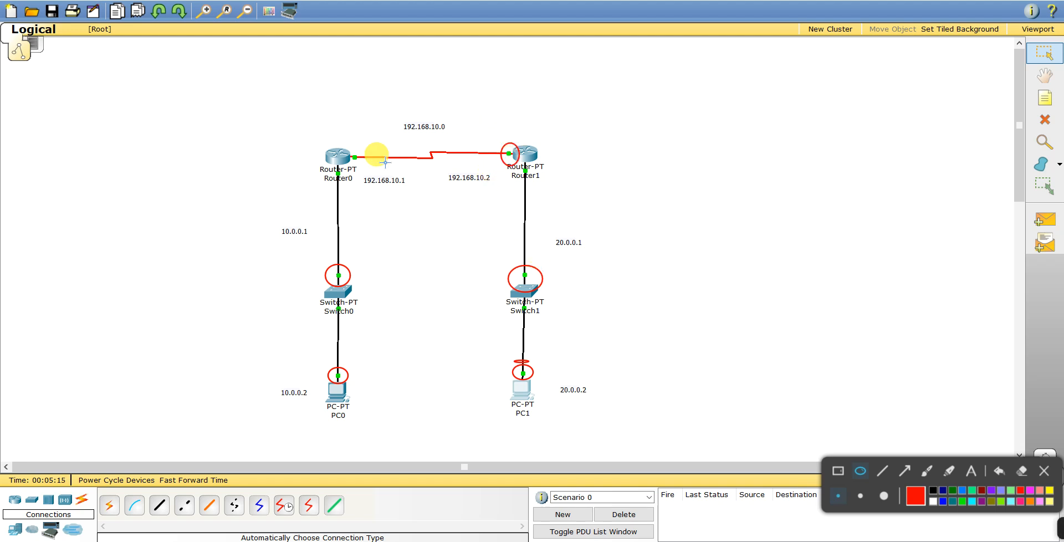
drag(333, 166, 378, 143)
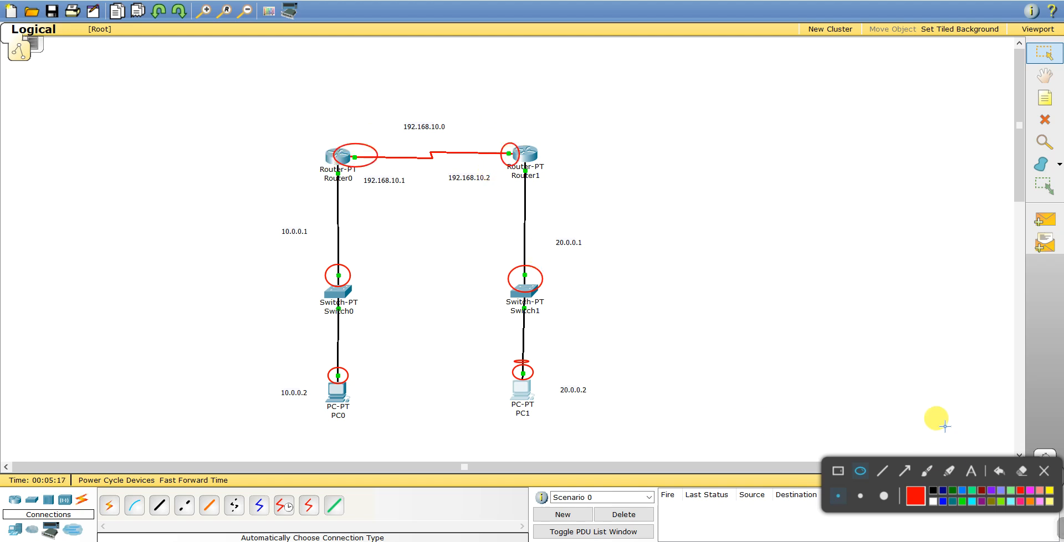
click(1041, 472)
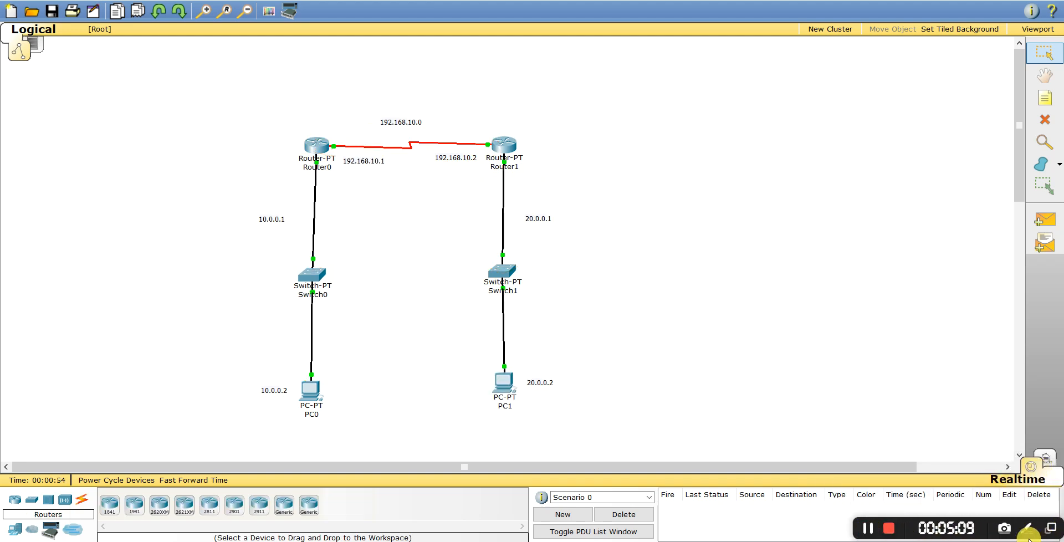
click(1027, 530)
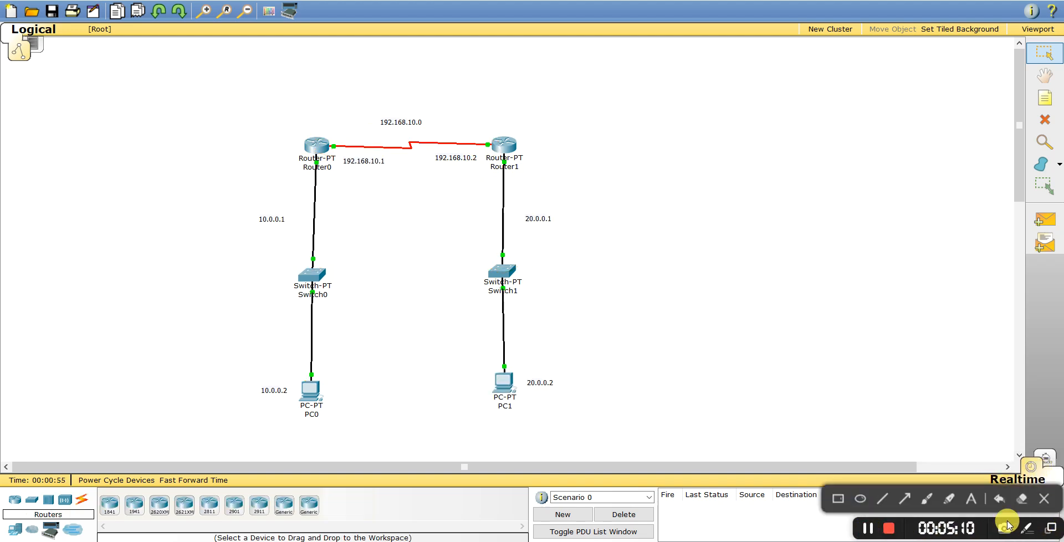
click(971, 498)
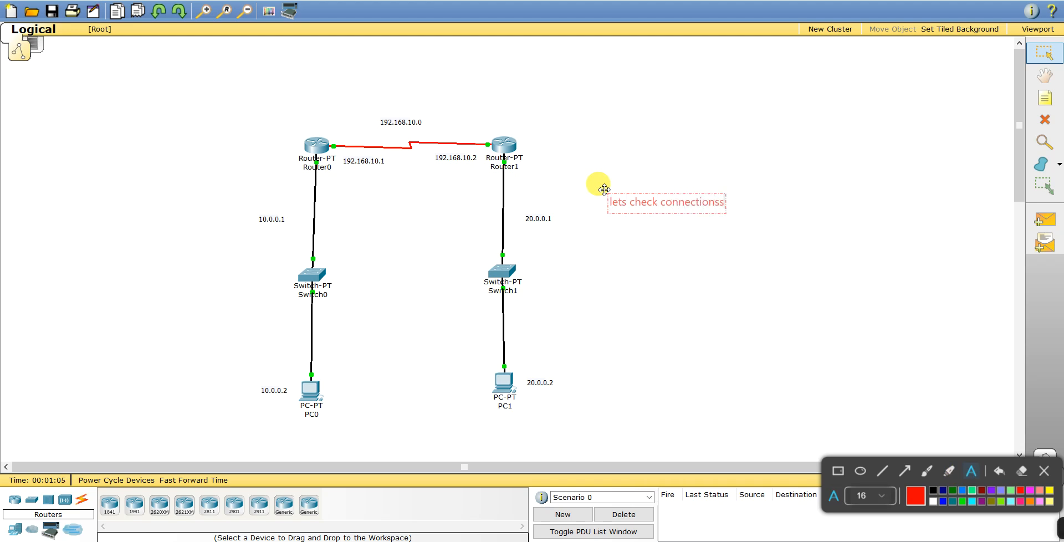
text(.............)
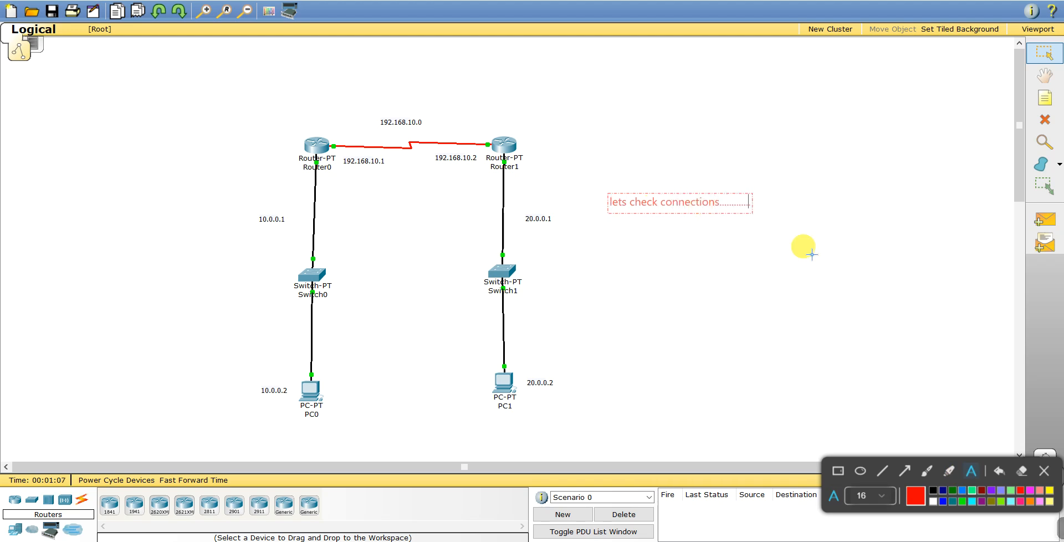
click(1044, 472)
- Test the connection by sending a simple PDU from PC0 to Router0
click(1044, 219)
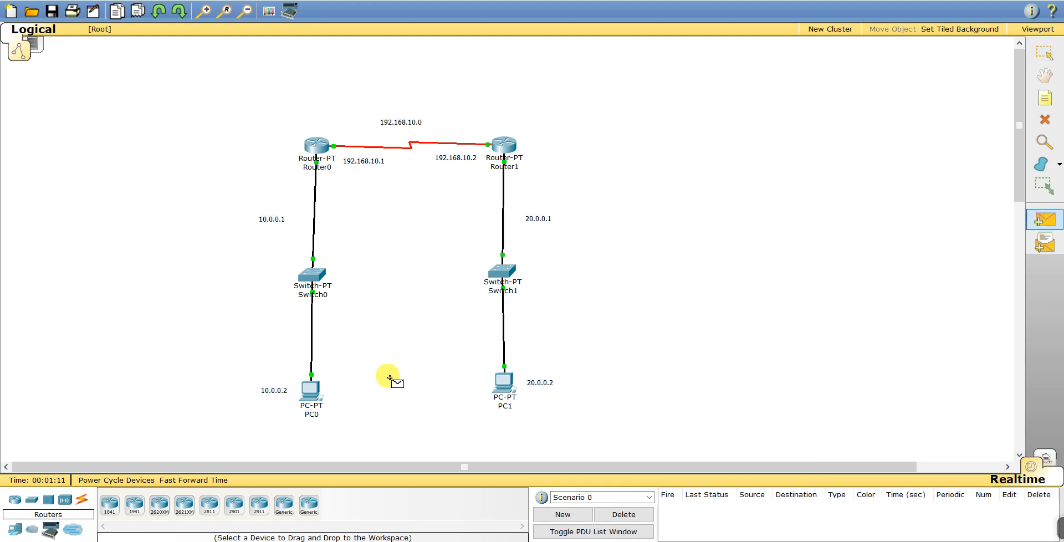
click(315, 147)
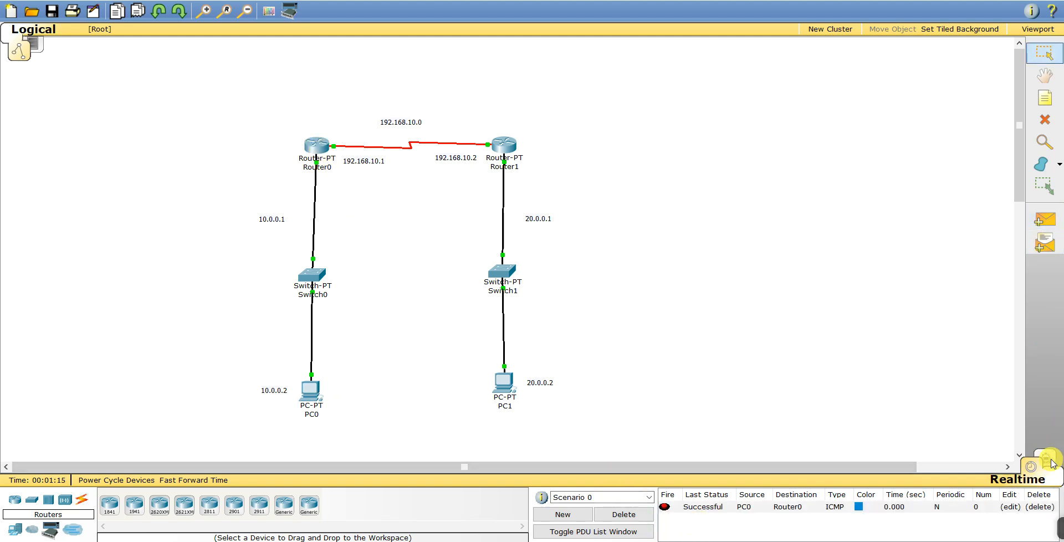
click(1028, 528)
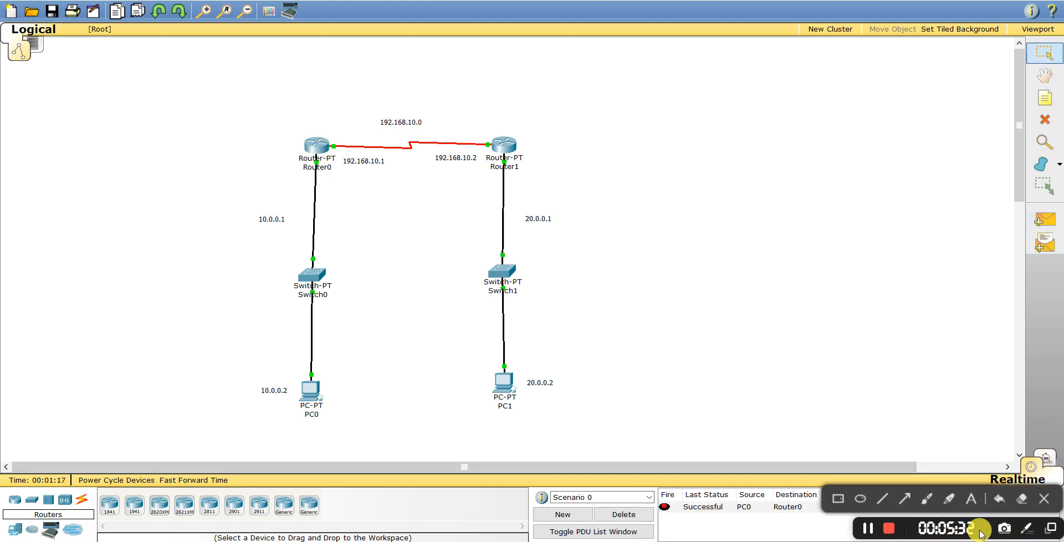
click(904, 497)
drag(727, 443, 697, 505)
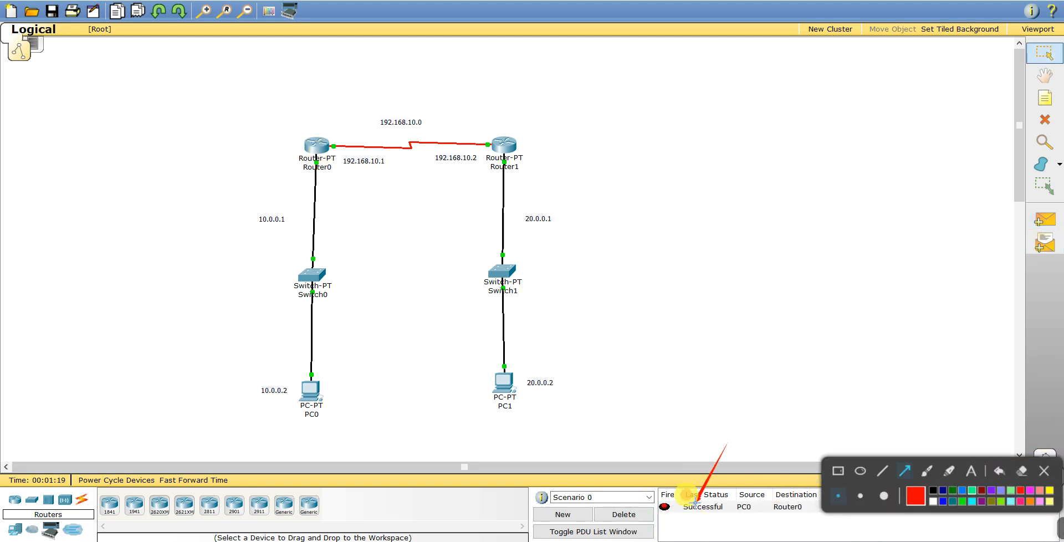
click(1044, 471)
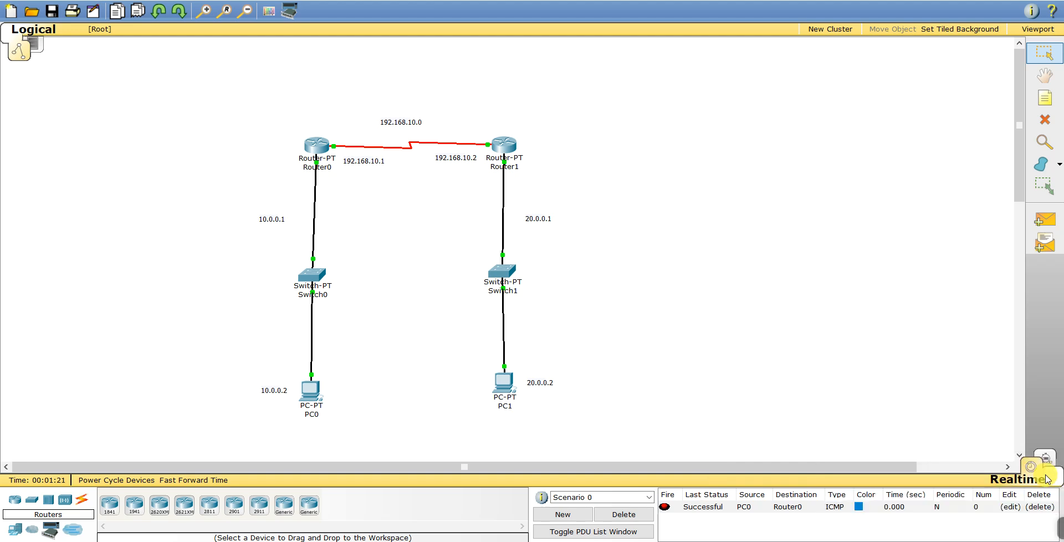
- Delete the current test scenario and send a simple PDU from PC1 to Router1
click(610, 514)
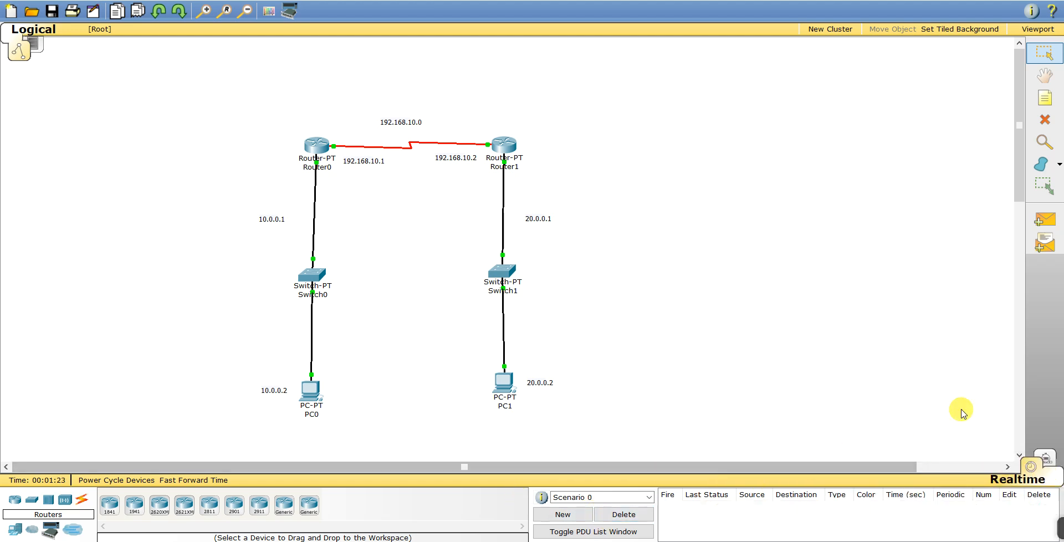
click(1045, 219)
click(502, 386)
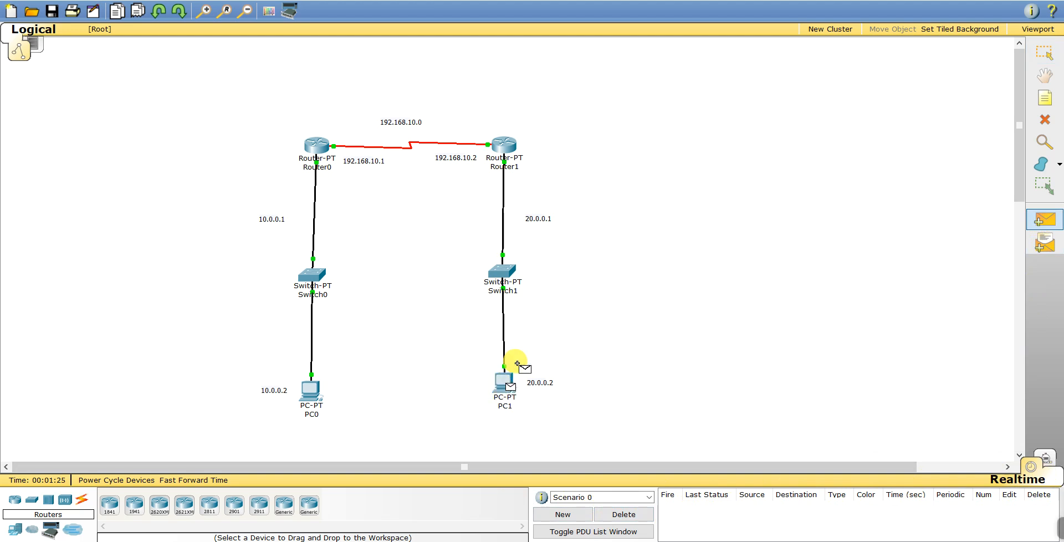
click(509, 160)
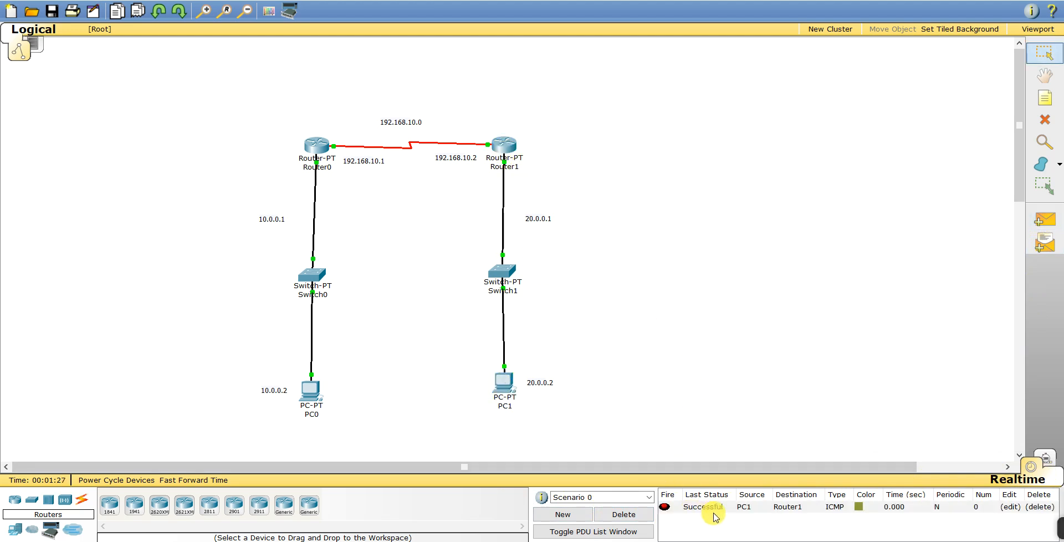
- Delete the PC1 test scenario and send a simple PDU from Router0 to Router1
click(632, 515)
click(1052, 230)
click(316, 147)
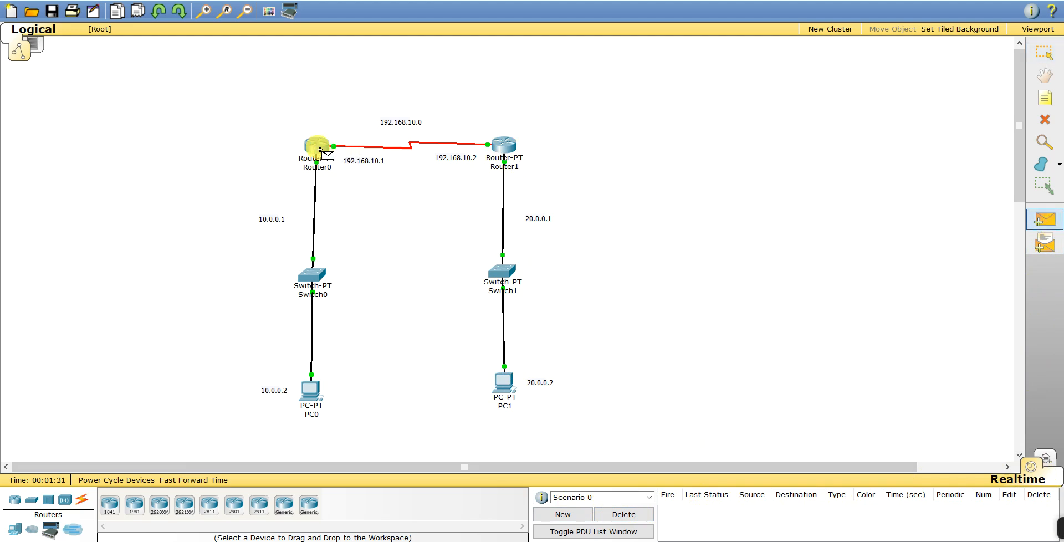
click(489, 146)
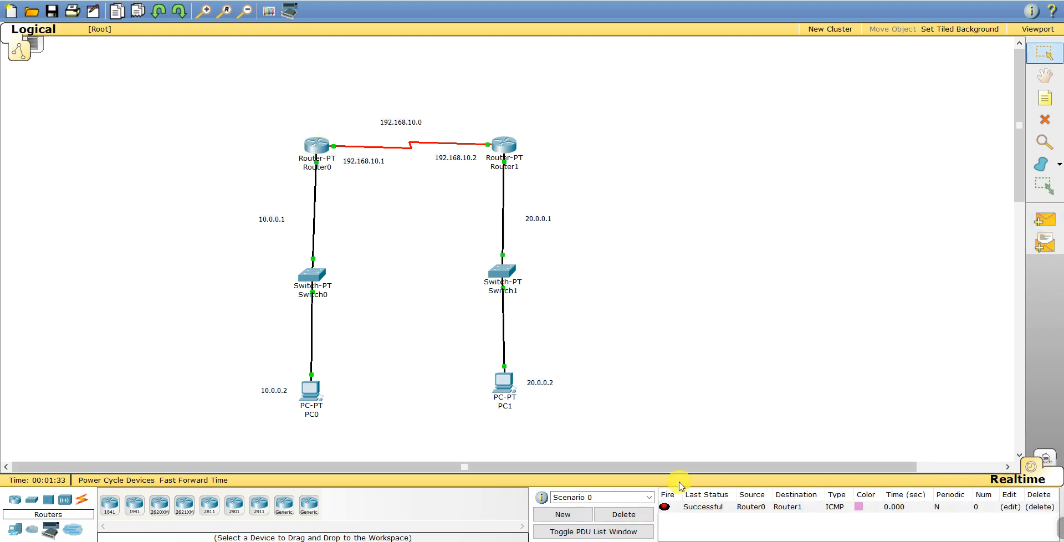
- Delete the router-to-router test scenario and send a simple PDU from PC0 to PC1
click(623, 514)
click(1044, 220)
click(310, 390)
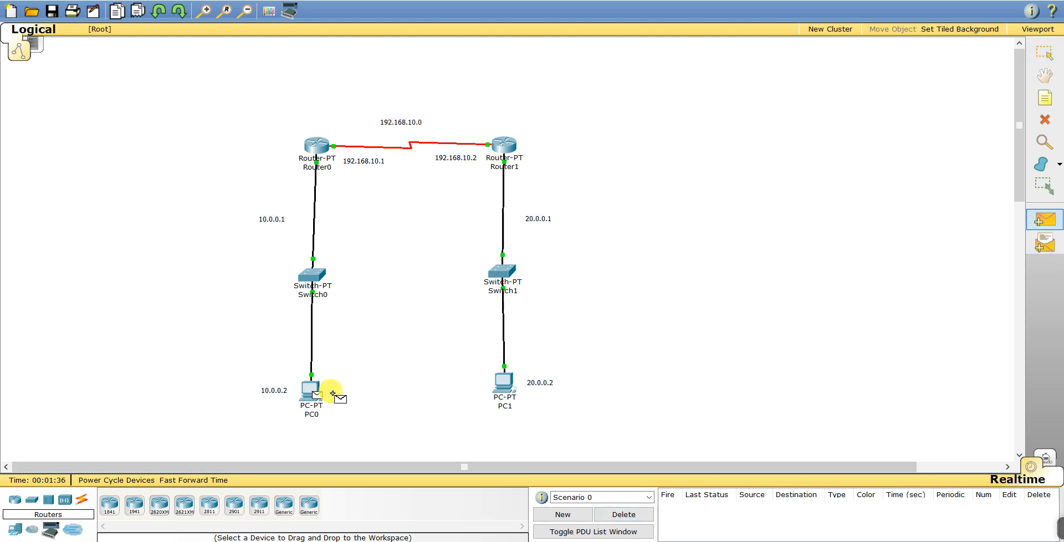
click(502, 387)
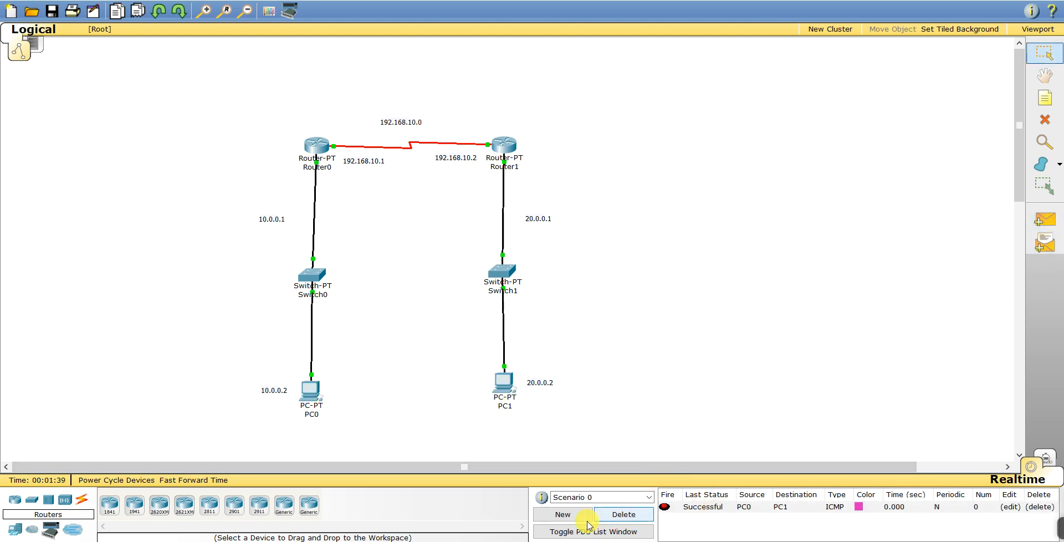
- Switch to Simulation mode and advance the PC0 PDU hop by hop through the switches and routers to PC1
click(1053, 460)
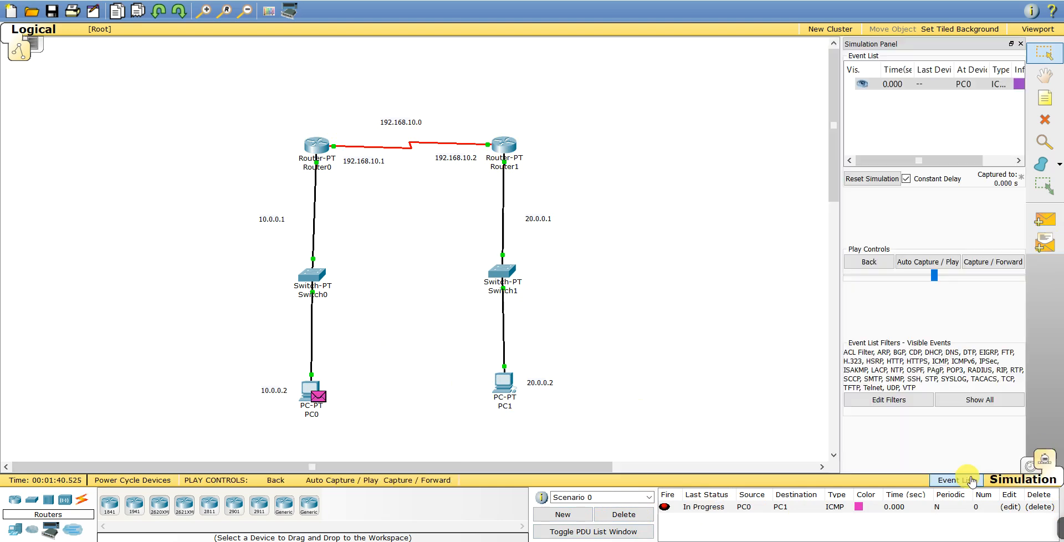
click(412, 486)
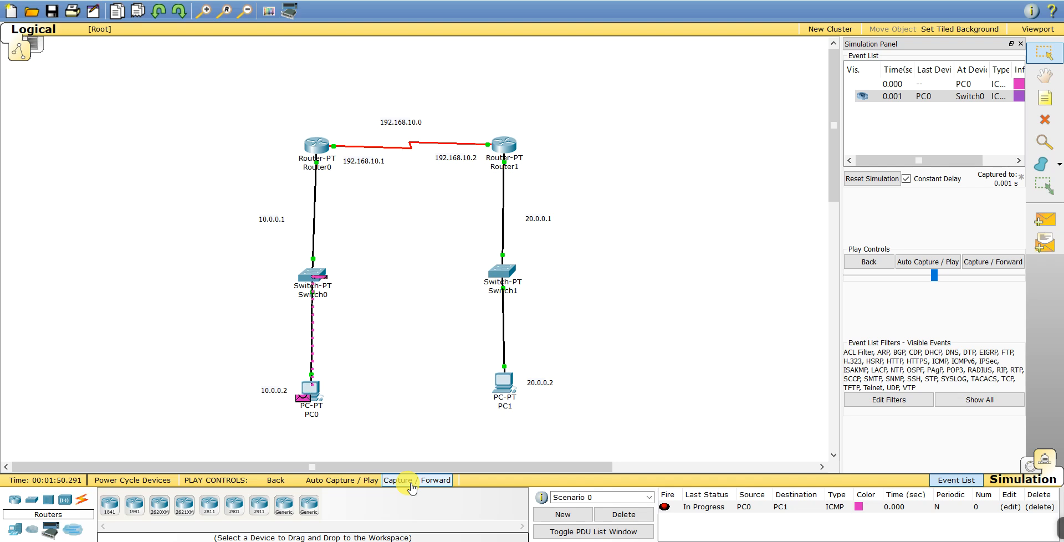
click(411, 488)
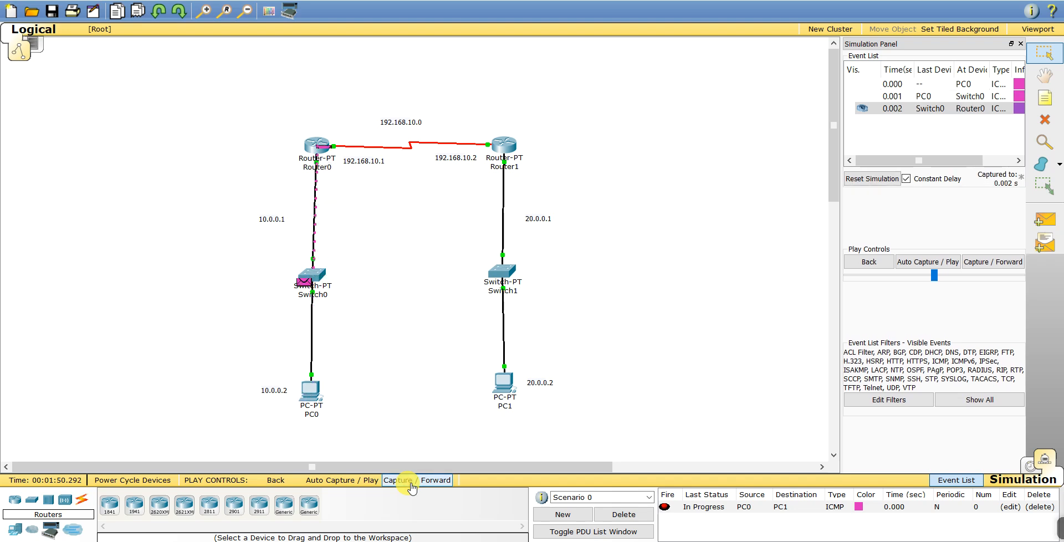
click(411, 488)
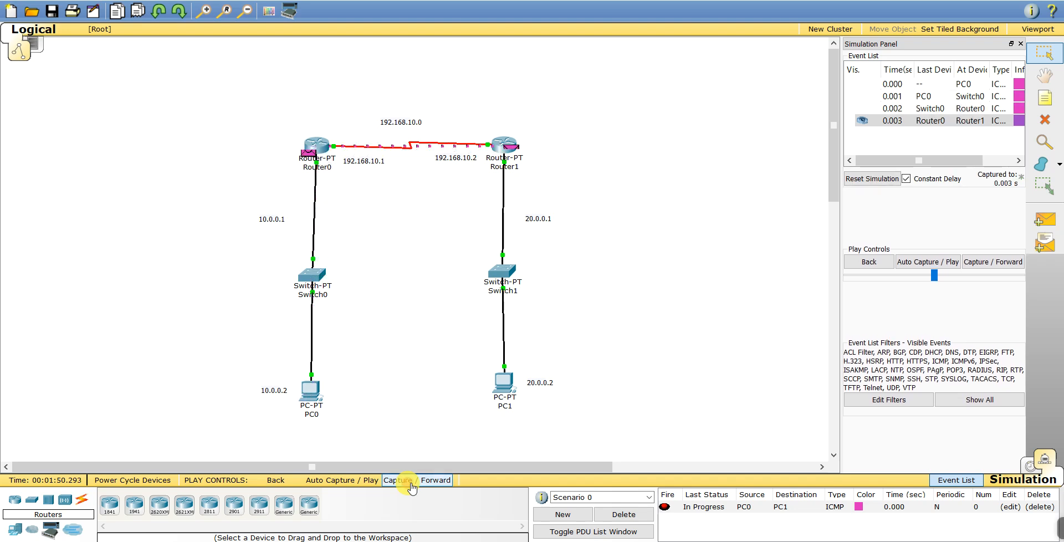
click(411, 488)
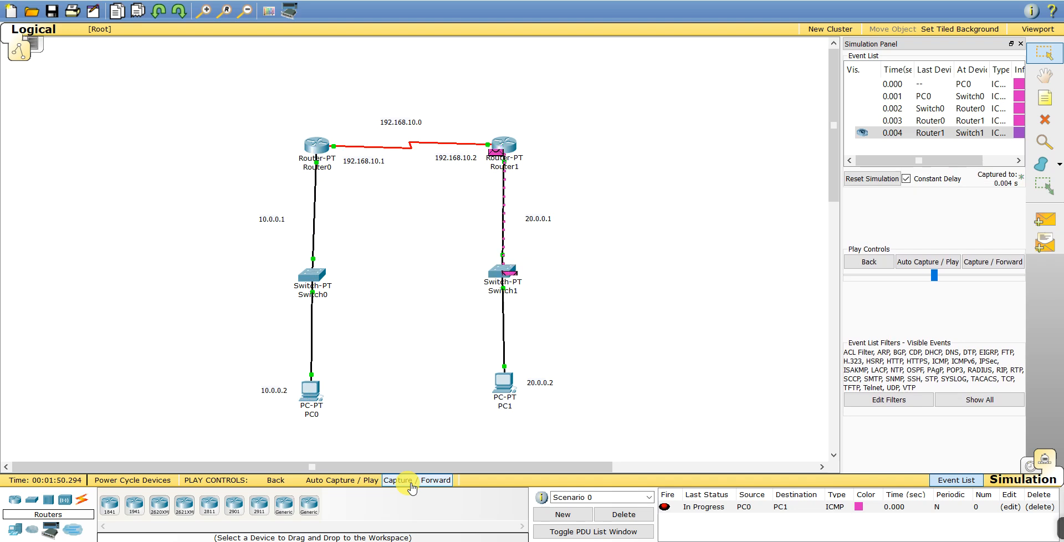
click(411, 488)
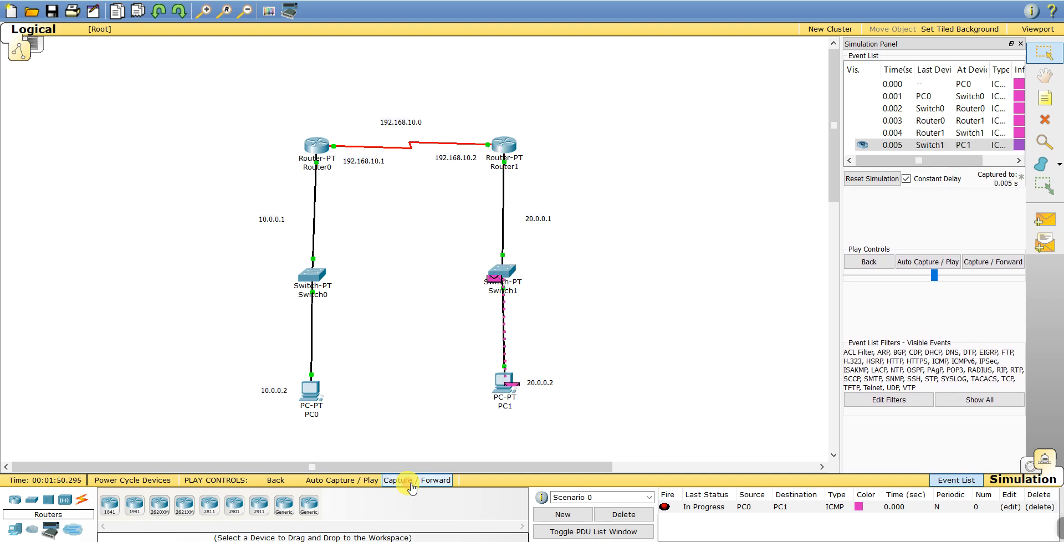
- Advance the simulation until the ICMP reply travels from PC1 back to PC0, and delete the test scenario
click(411, 487)
click(411, 487)
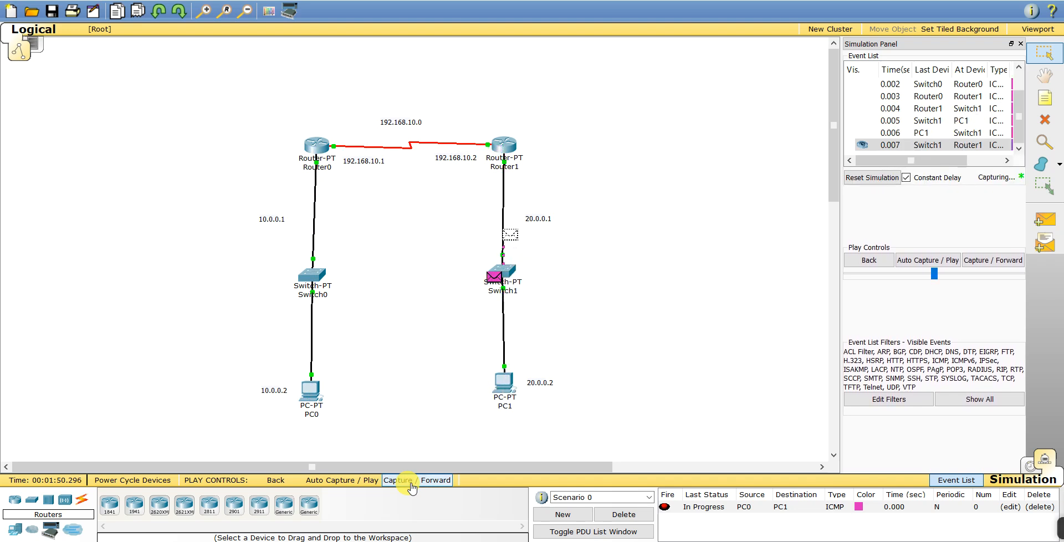
click(412, 487)
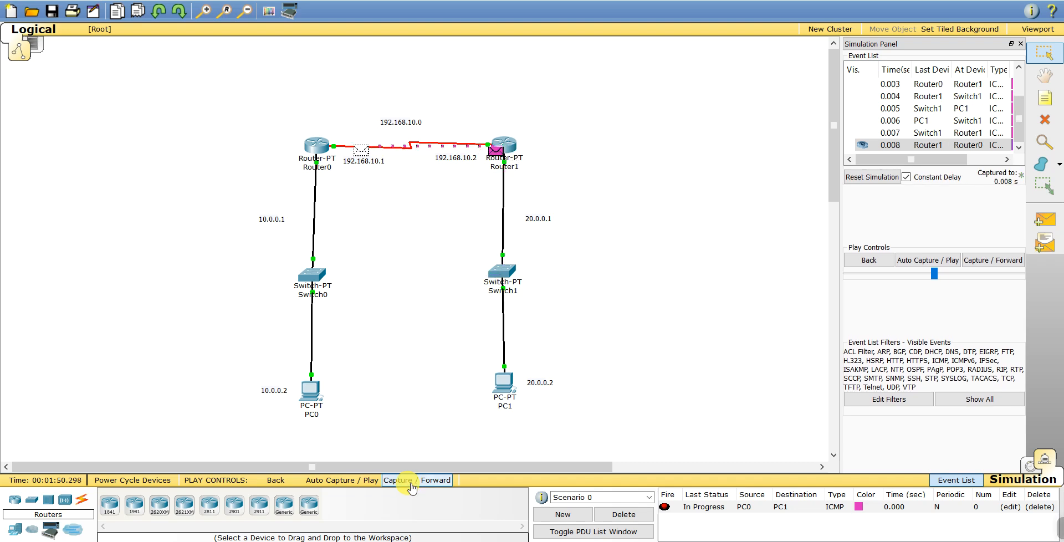
click(411, 488)
click(411, 488)
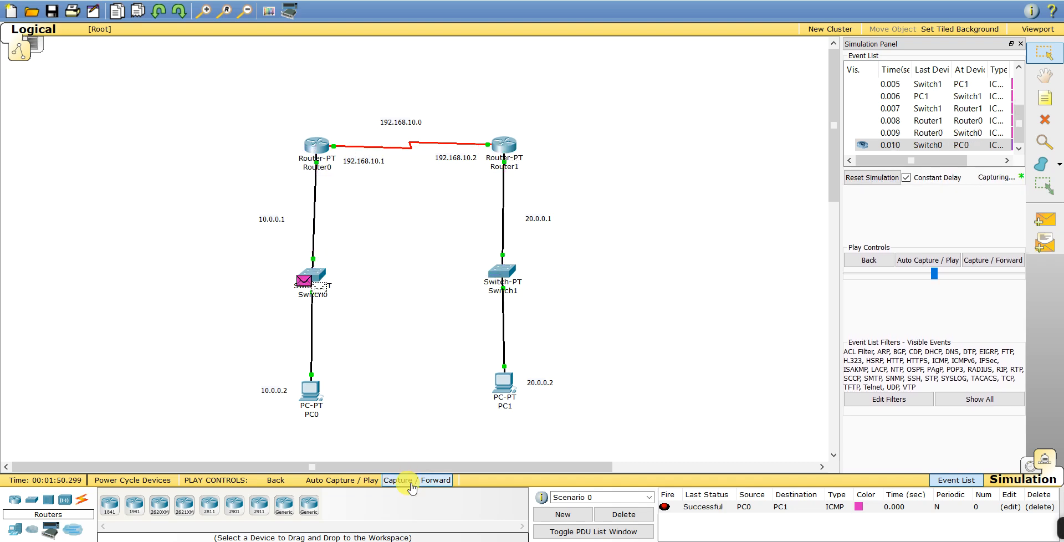
click(411, 488)
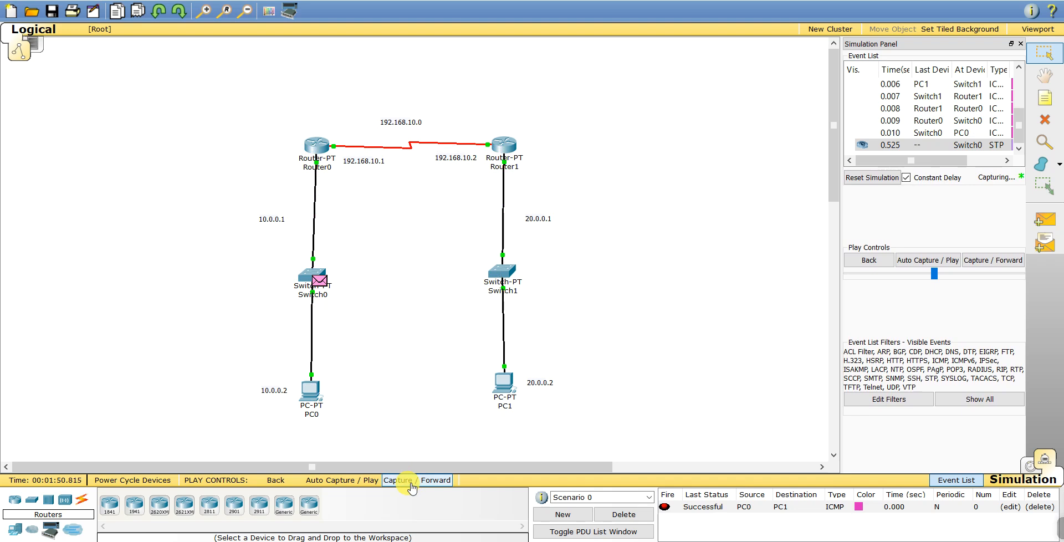
click(624, 513)
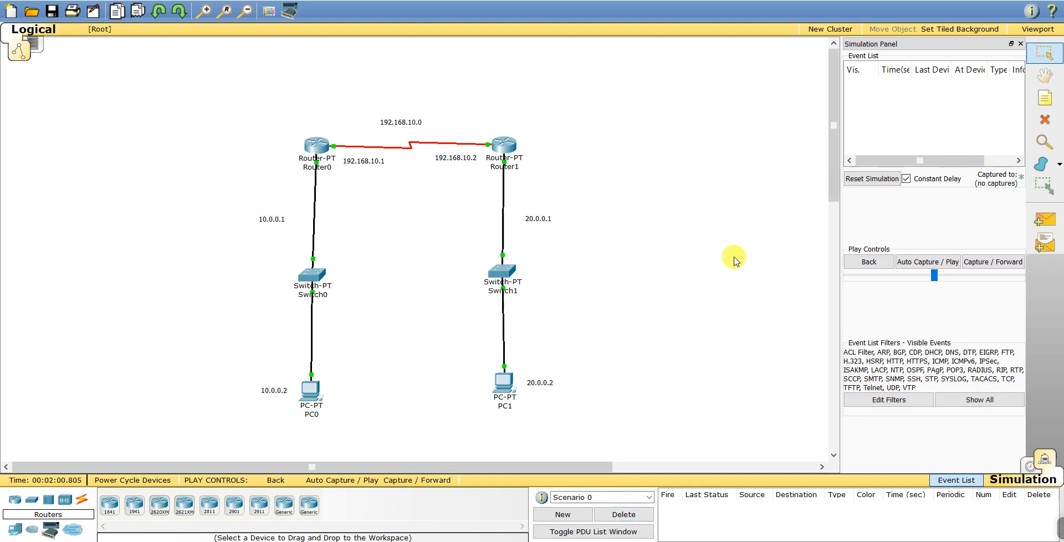
mouse_move(1059, 520)
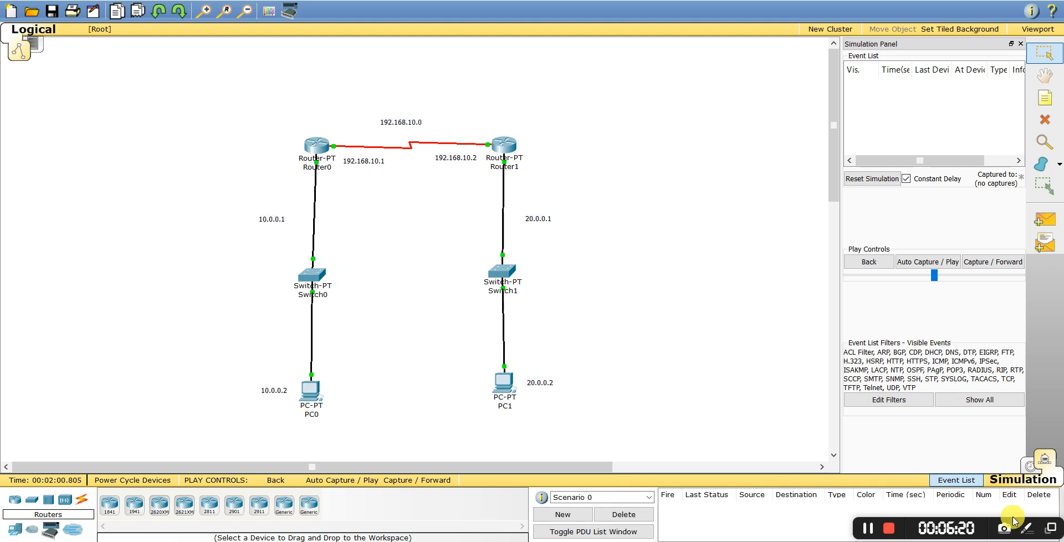
click(872, 534)
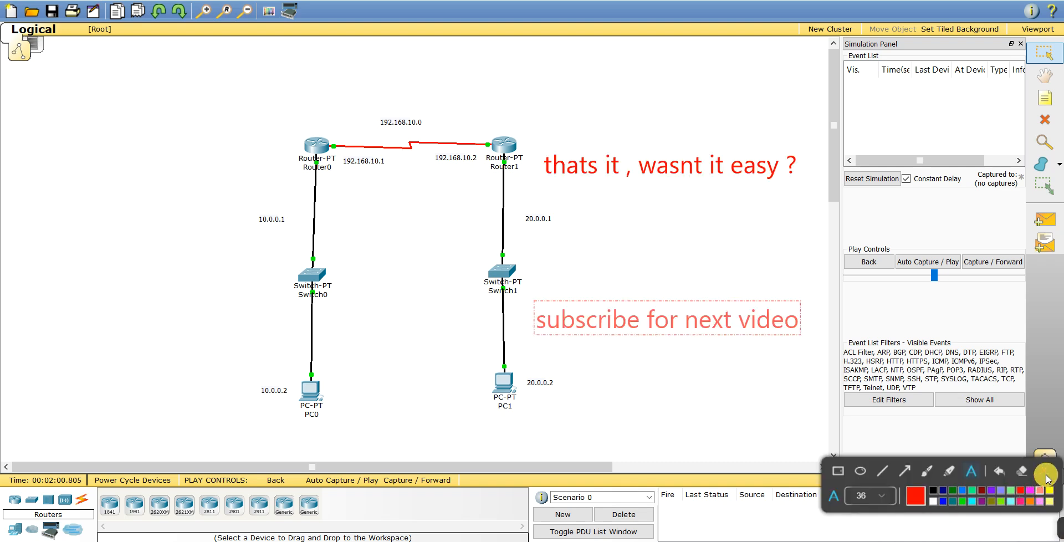
mouse_move(1057, 524)
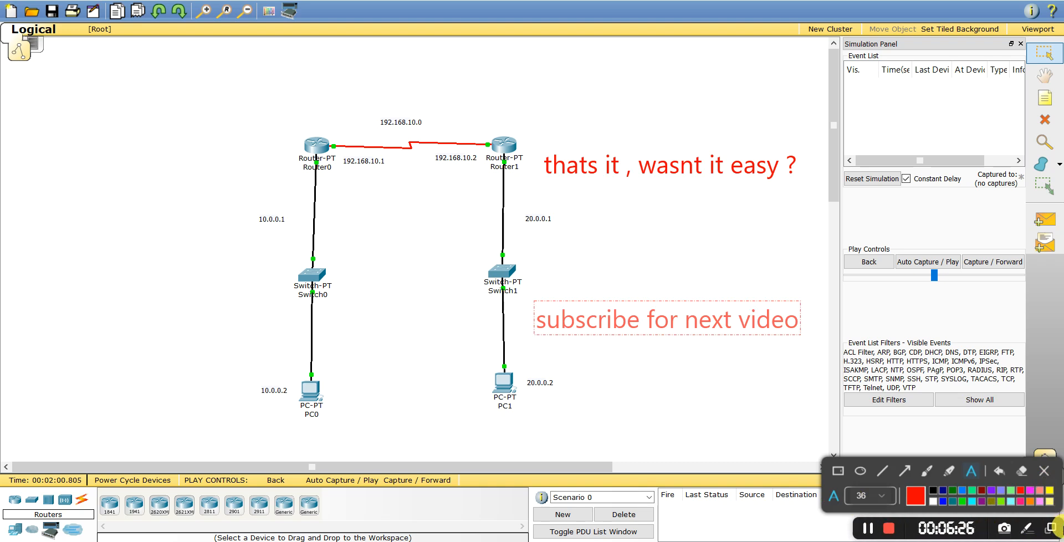